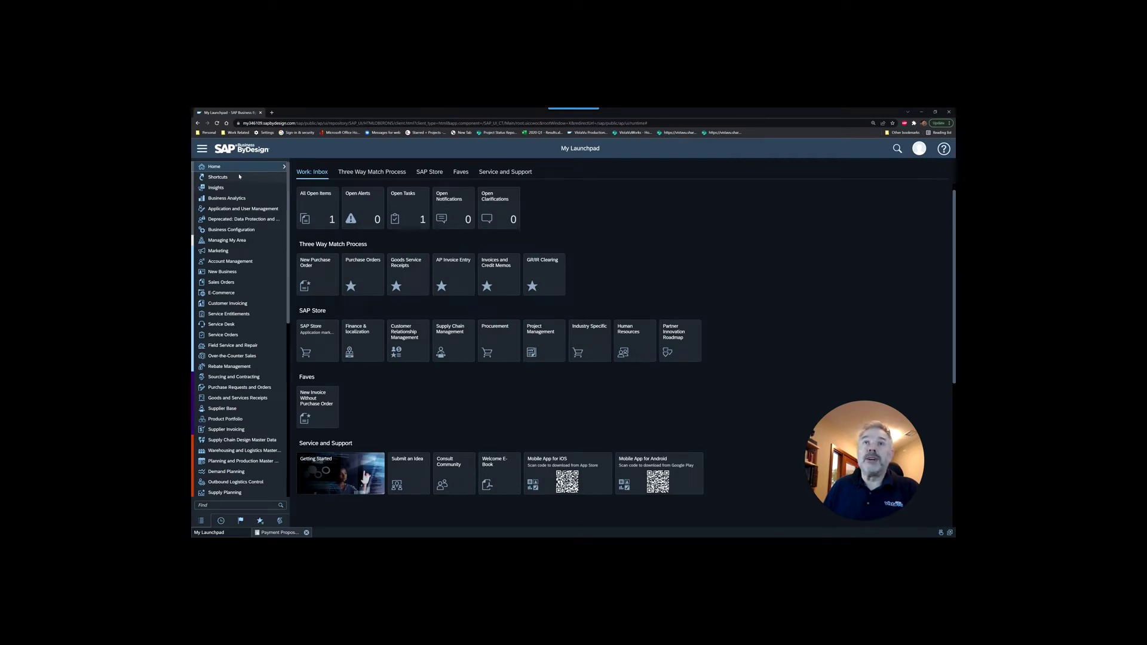
Go from the launchpad to the Payables Payment Runs page
scroll(259, 277, down, 1)
scroll(259, 277, down, 5)
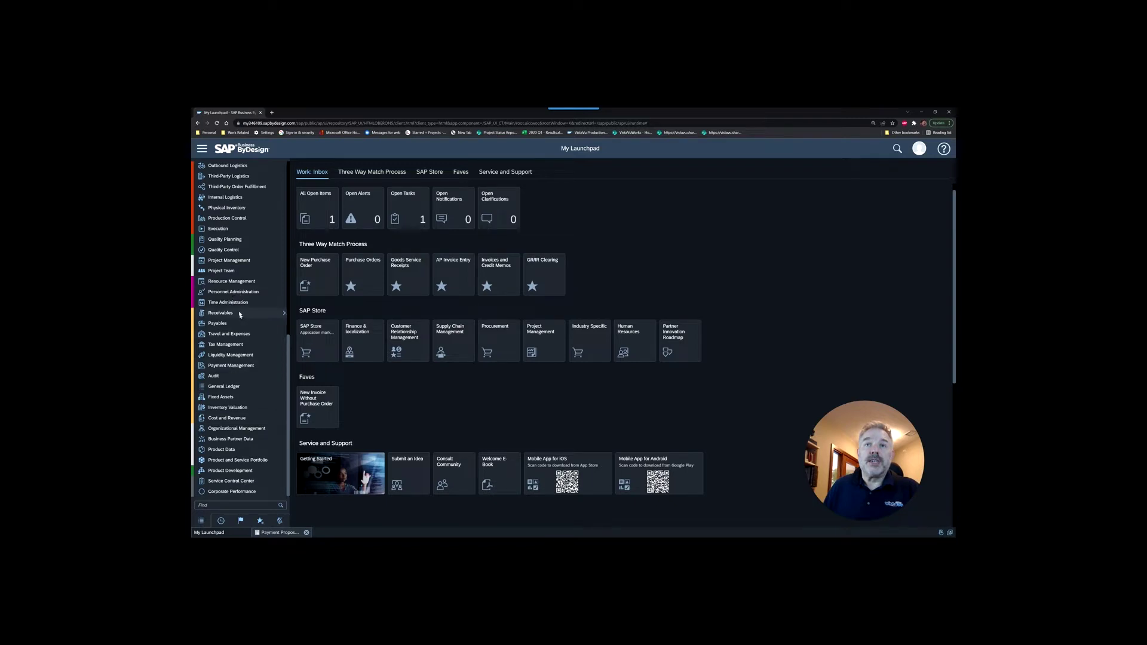
mouse_move(250, 323)
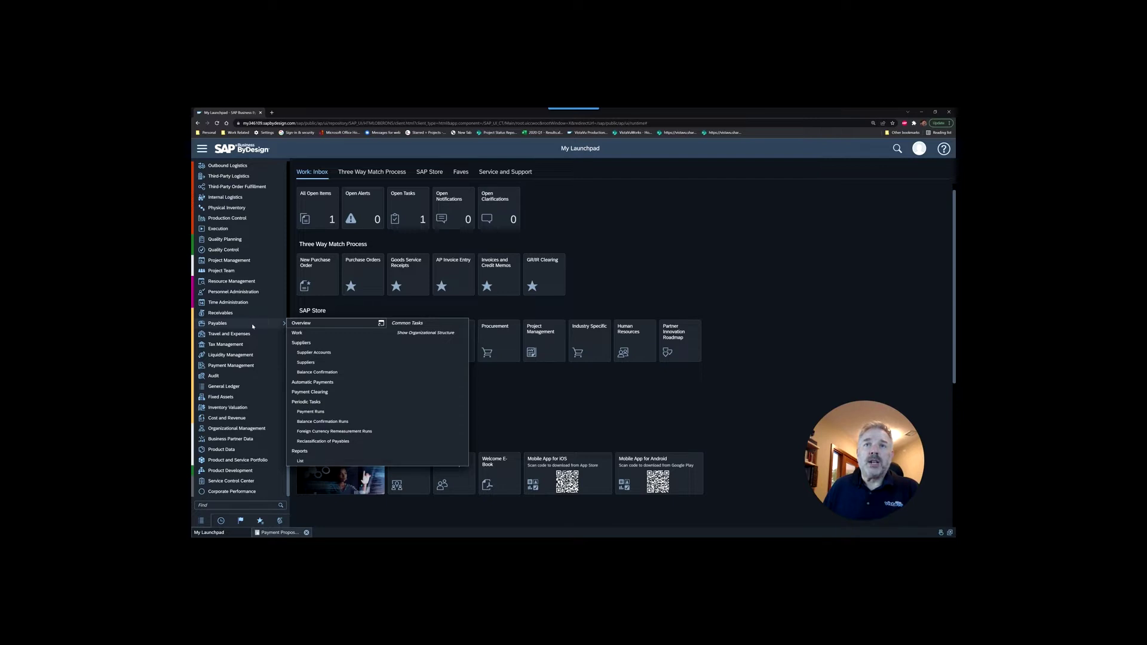
mouse_move(270, 367)
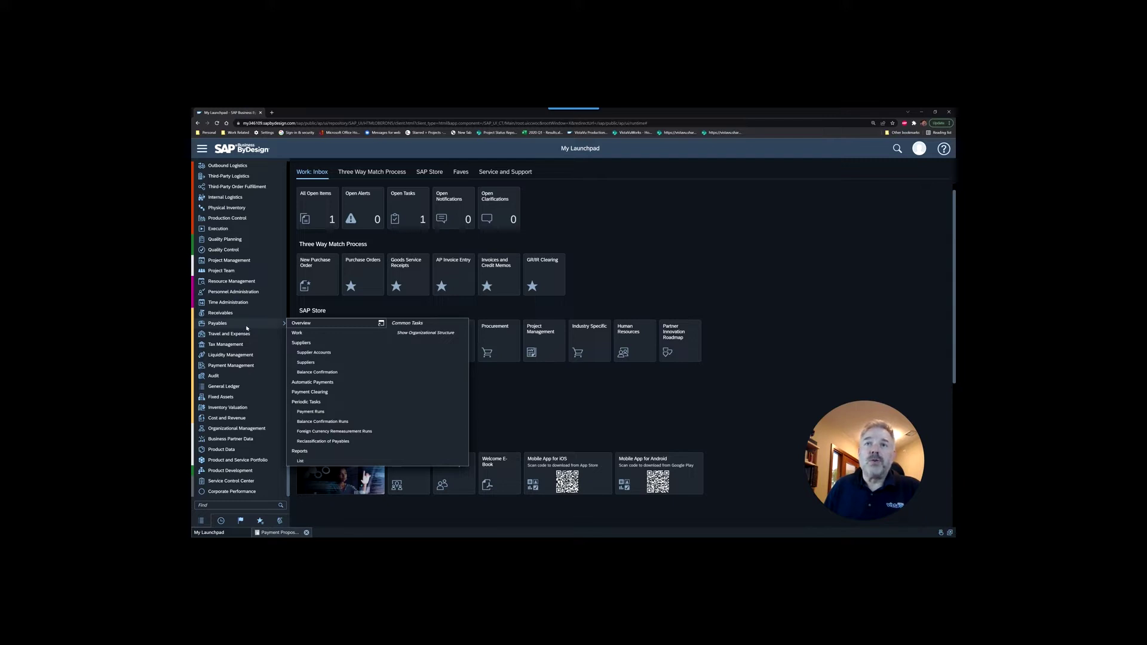
click(345, 414)
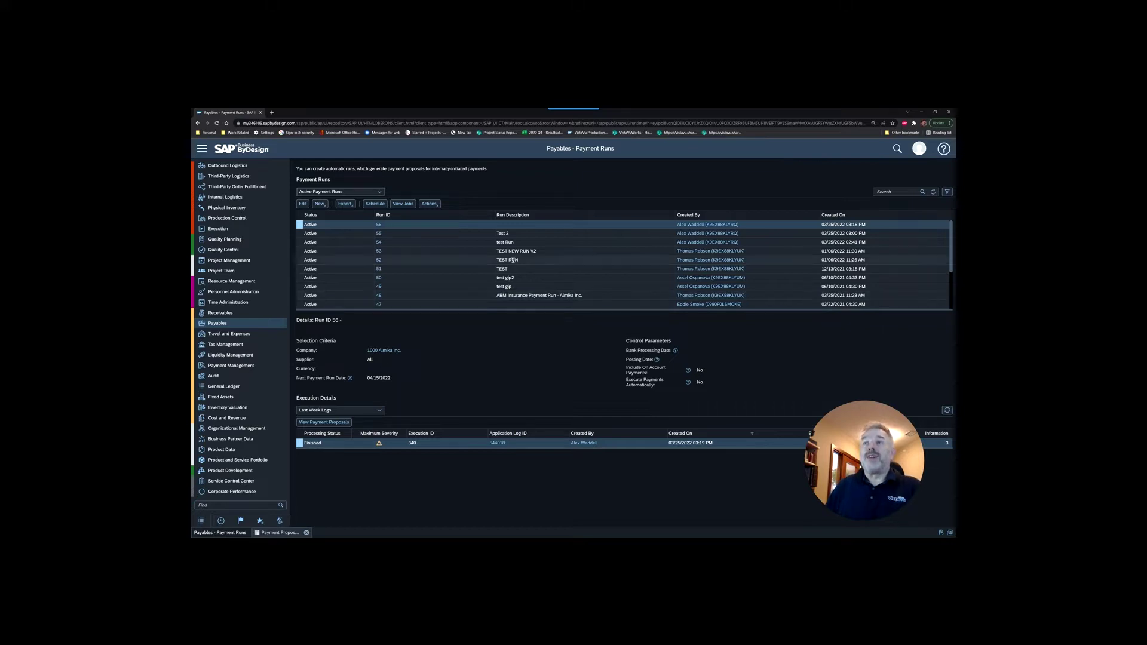
Select payment runs 49 through 33 together in the Payment Runs table
scroll(419, 268, down, 5)
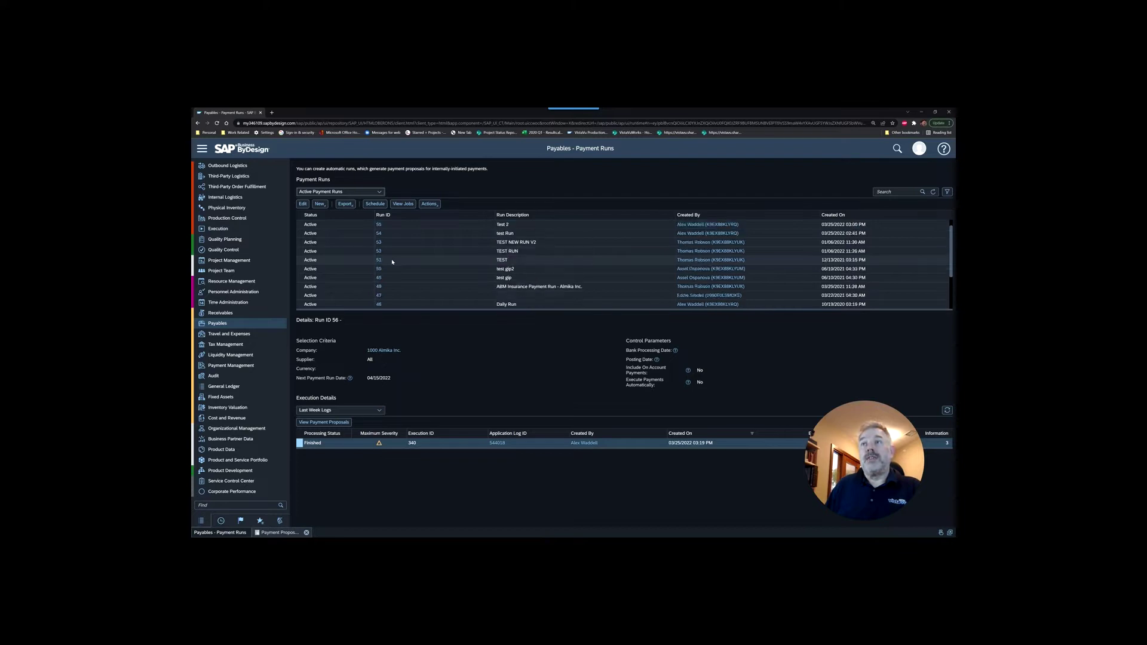
scroll(392, 262, up, 5)
scroll(389, 265, down, 5)
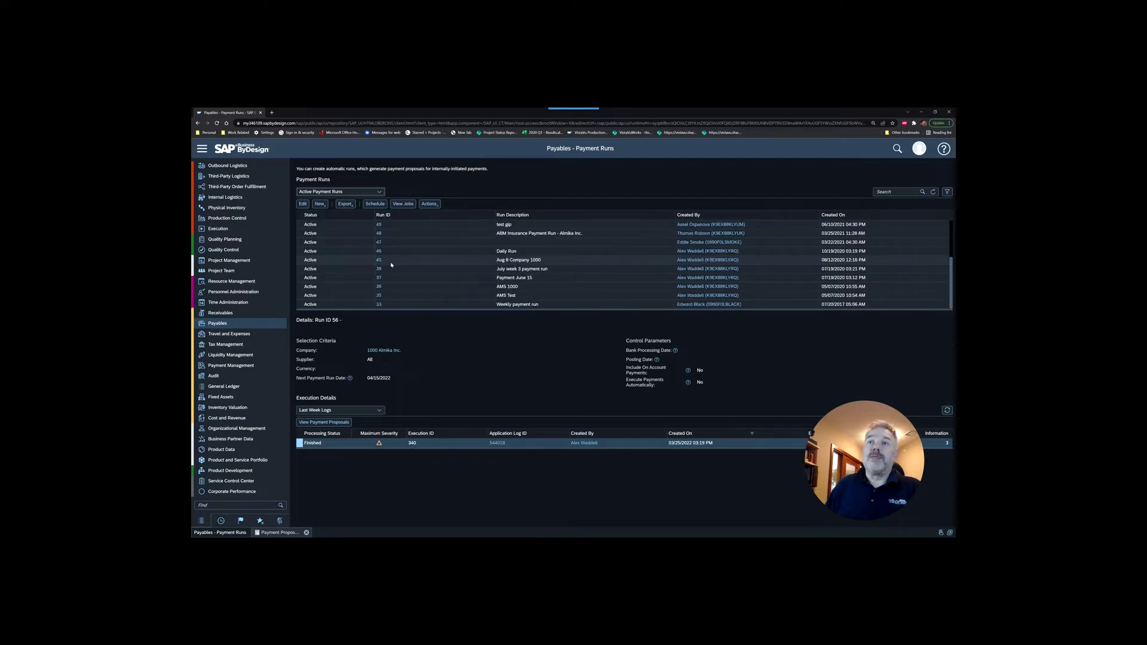
shift+click(299, 305)
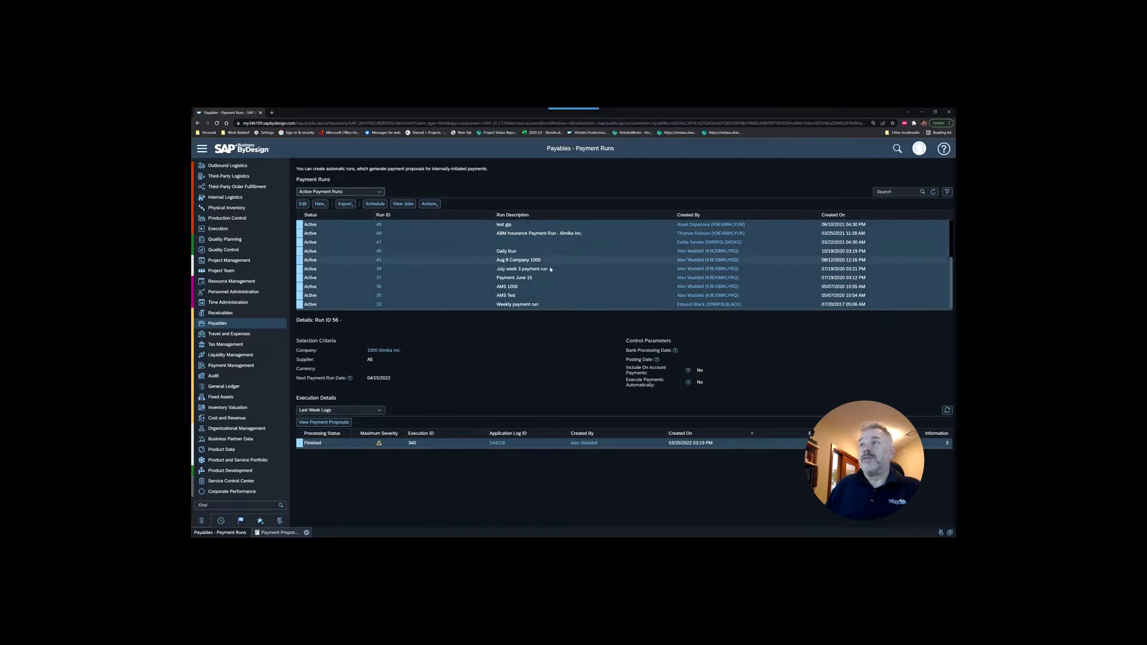
Set the selected older payment runs to obsolete
click(435, 206)
click(435, 226)
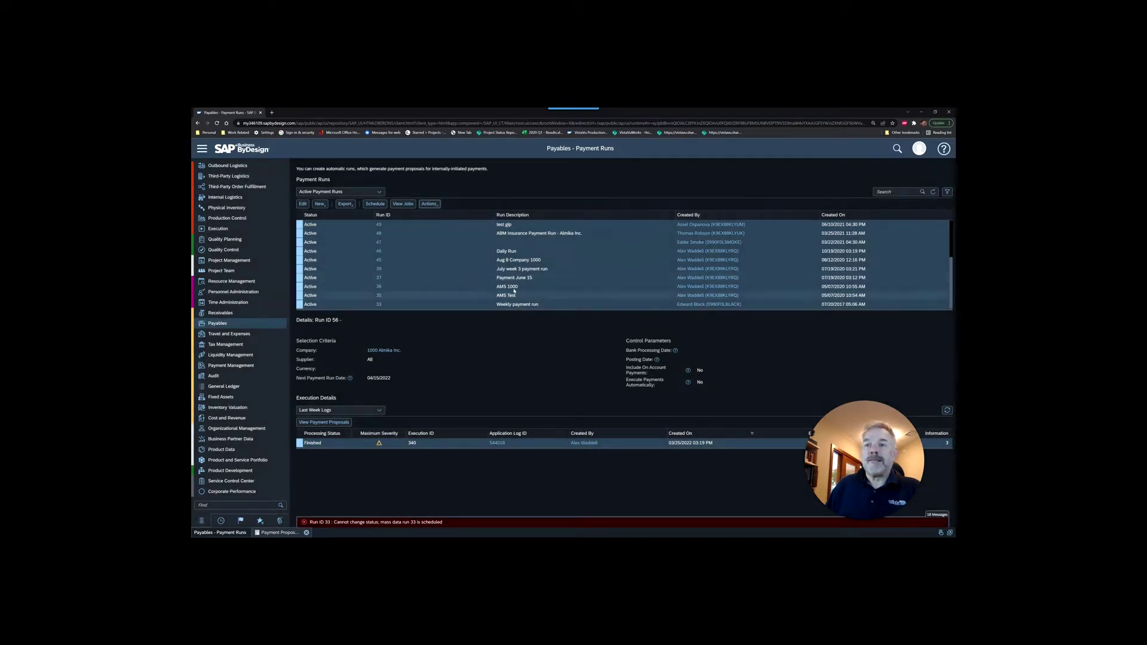
click(279, 533)
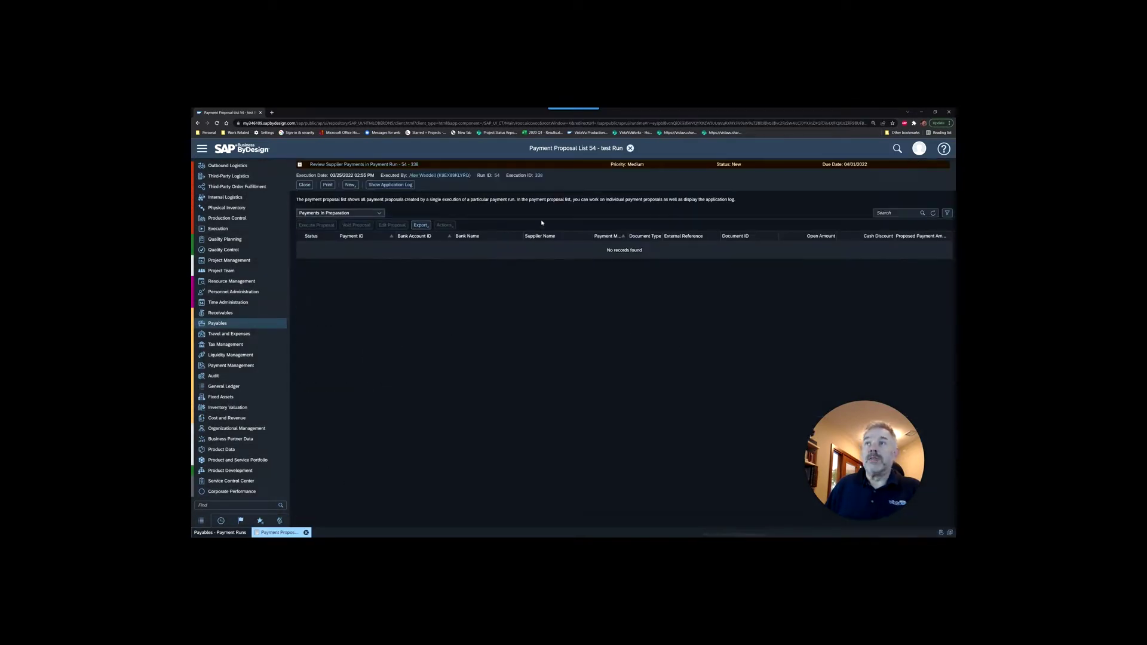
click(632, 148)
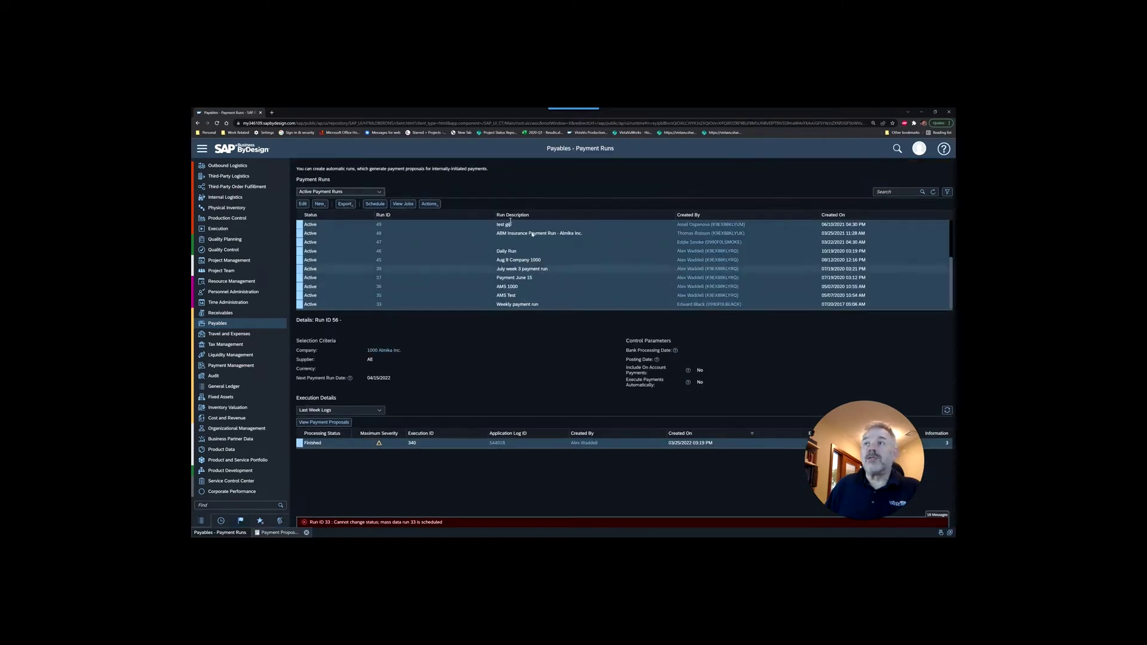
Mark the remaining runs 56–47 obsolete and refresh, leaving only Run 33 active
click(361, 297)
scroll(302, 236, up, 3)
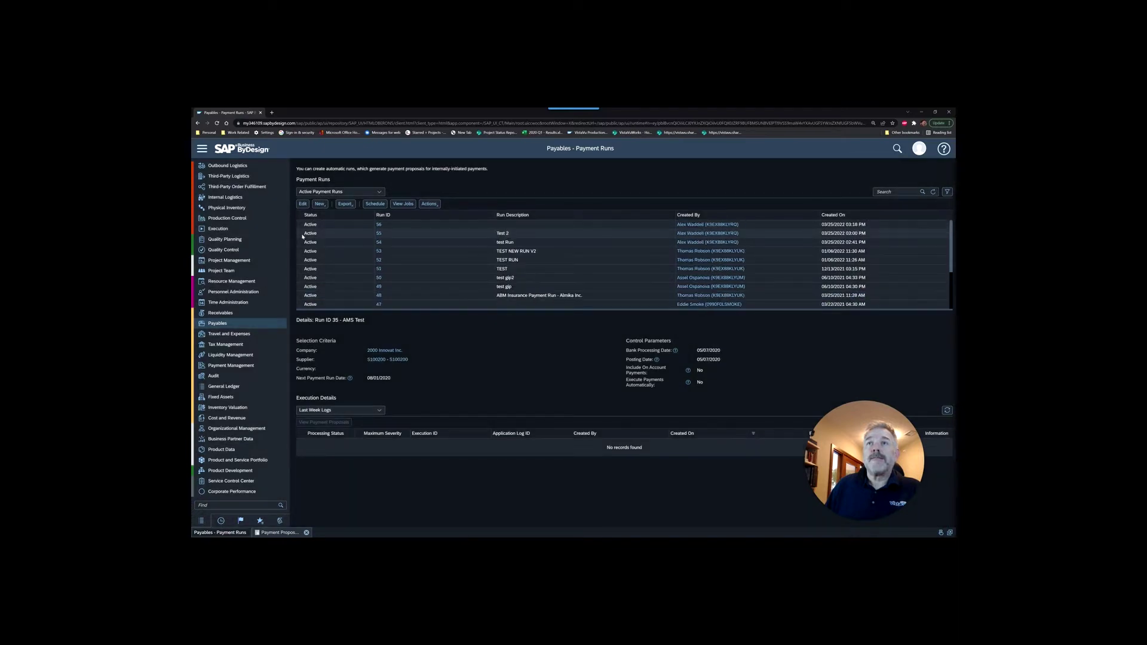
click(299, 215)
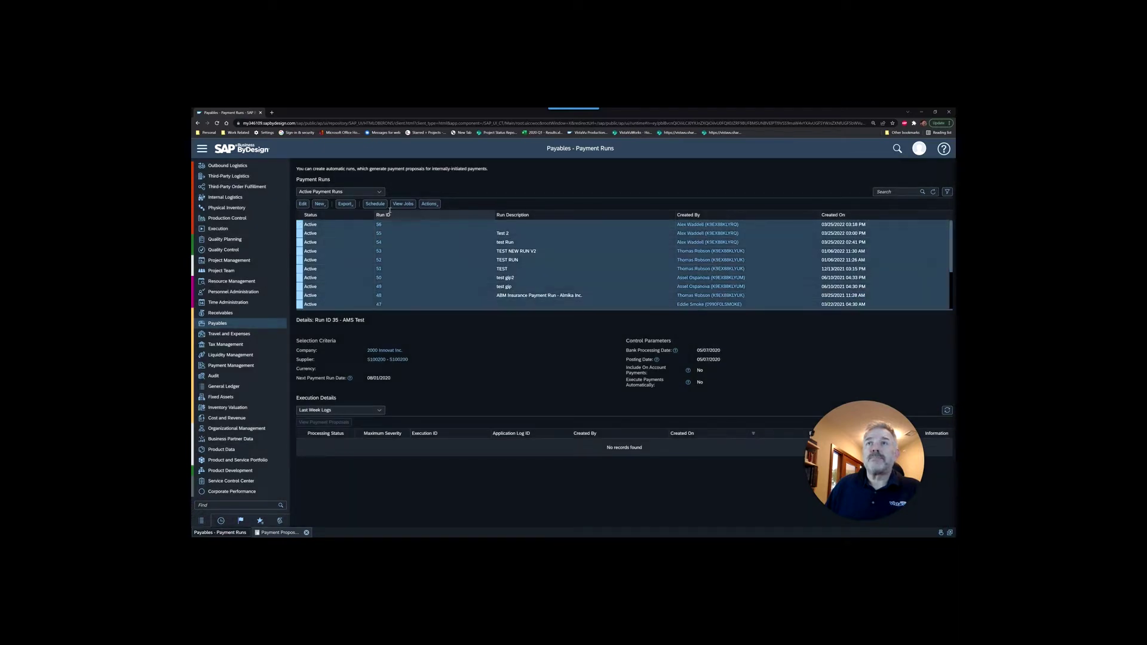
click(440, 205)
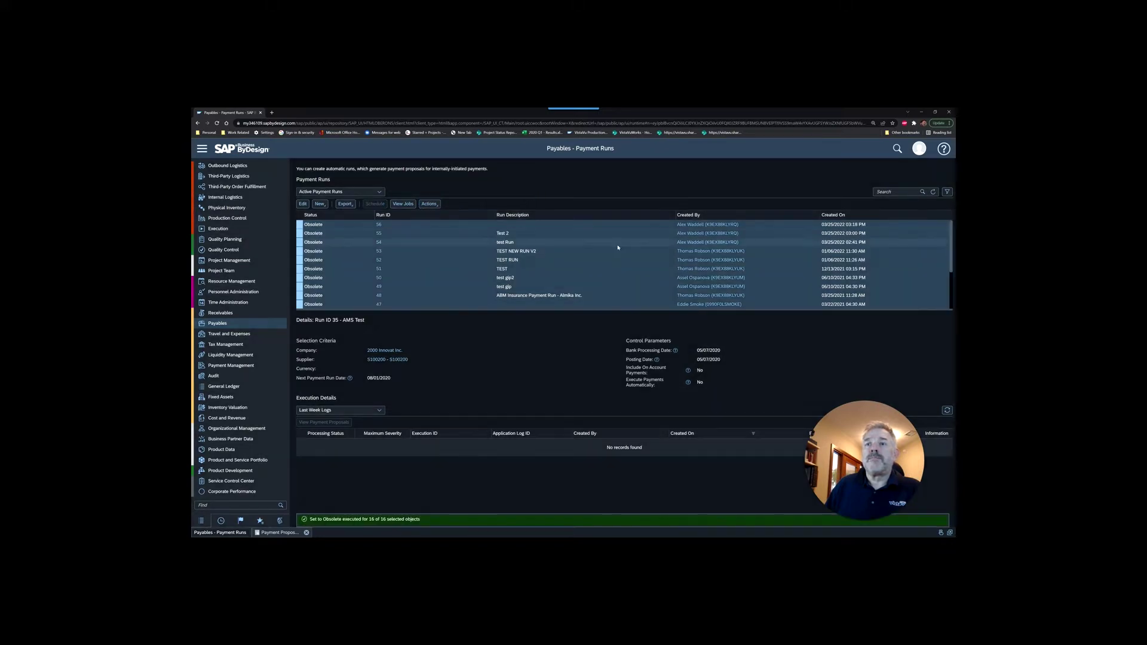
click(935, 192)
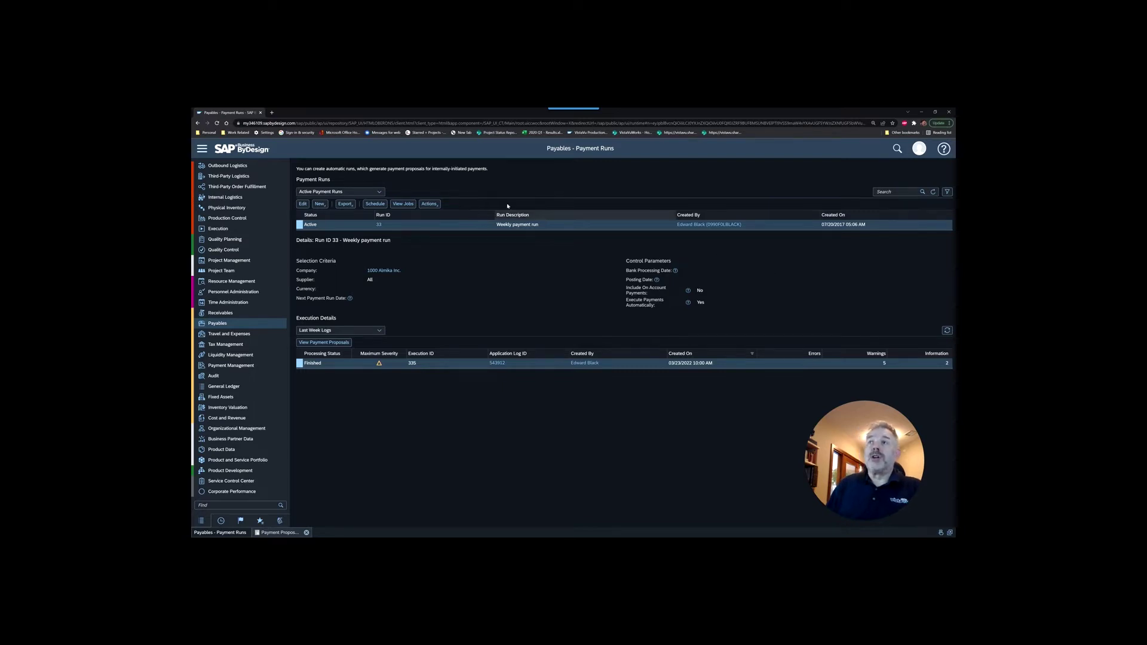
click(322, 205)
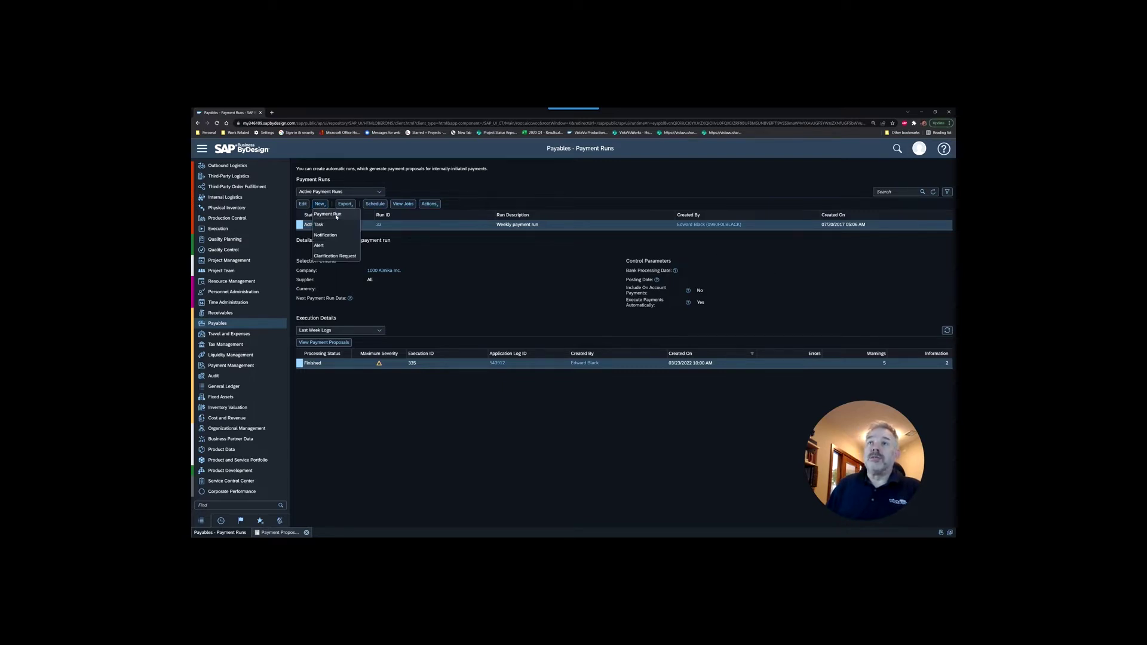
click(332, 214)
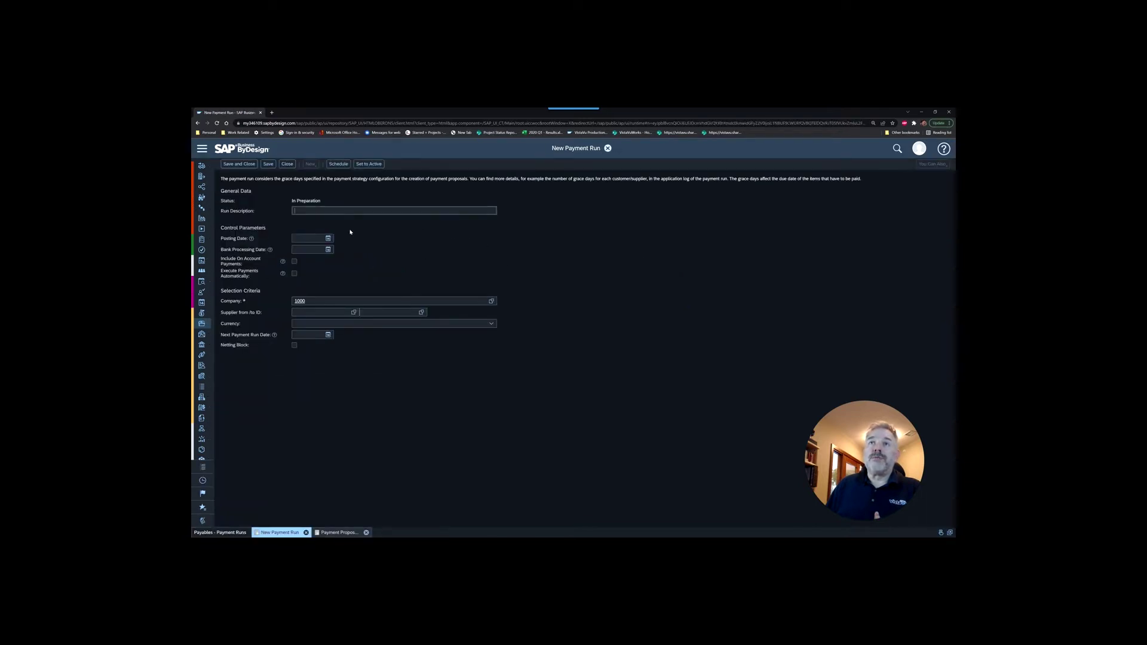
click(289, 165)
click(583, 356)
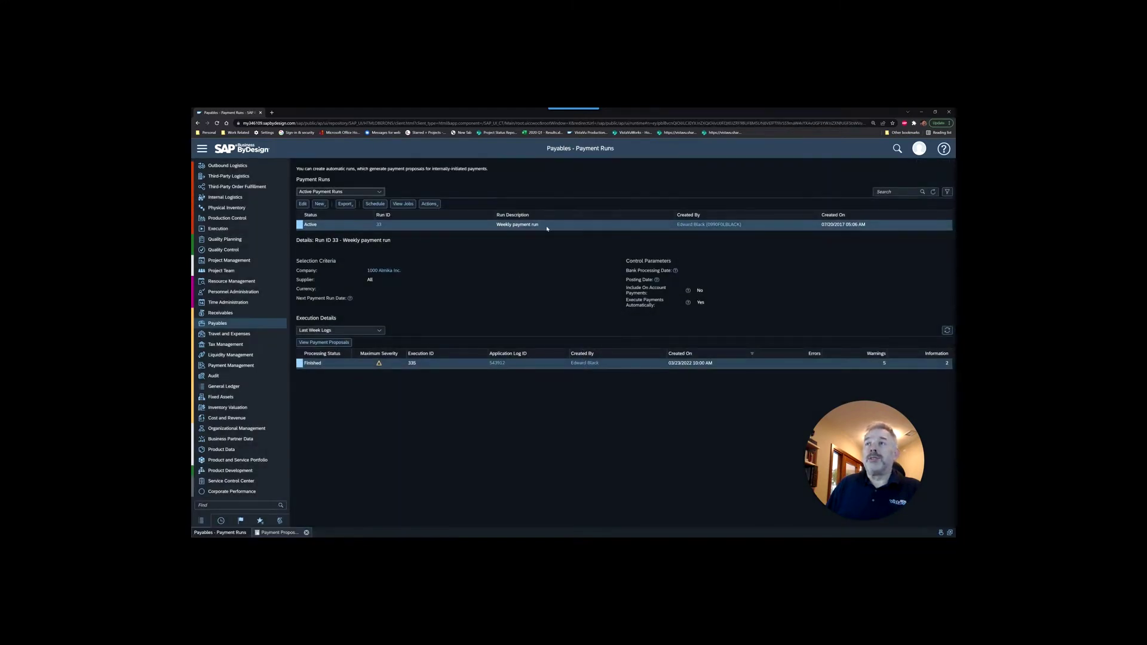
Schedule Weekly payment run 33 to start immediately and save the schedule
click(375, 204)
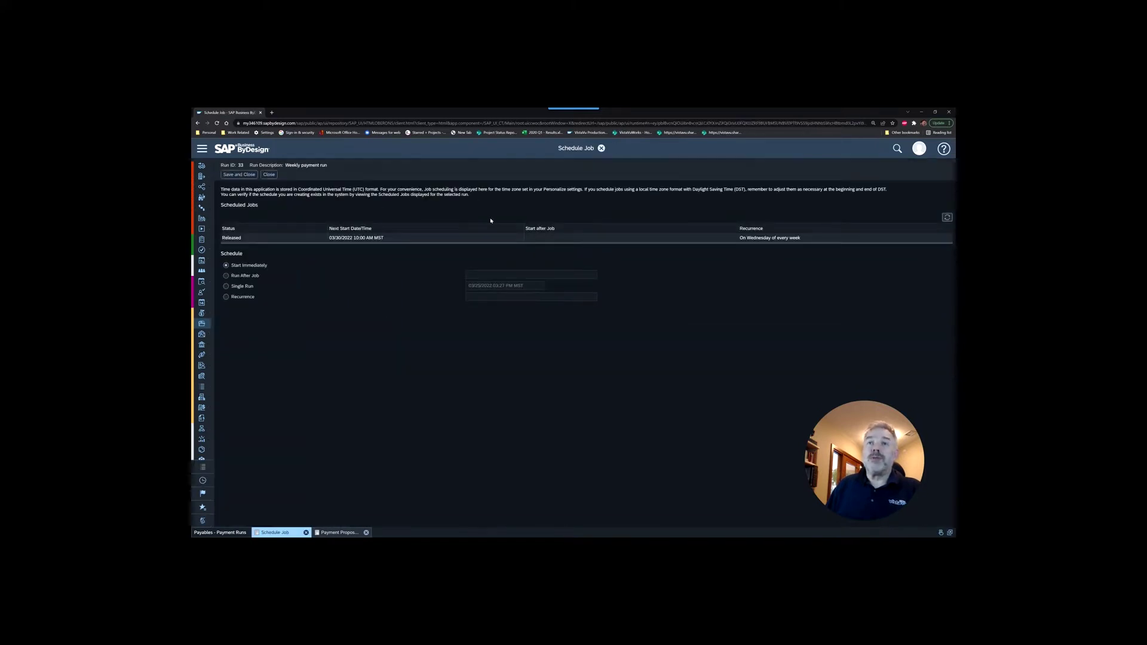
click(243, 297)
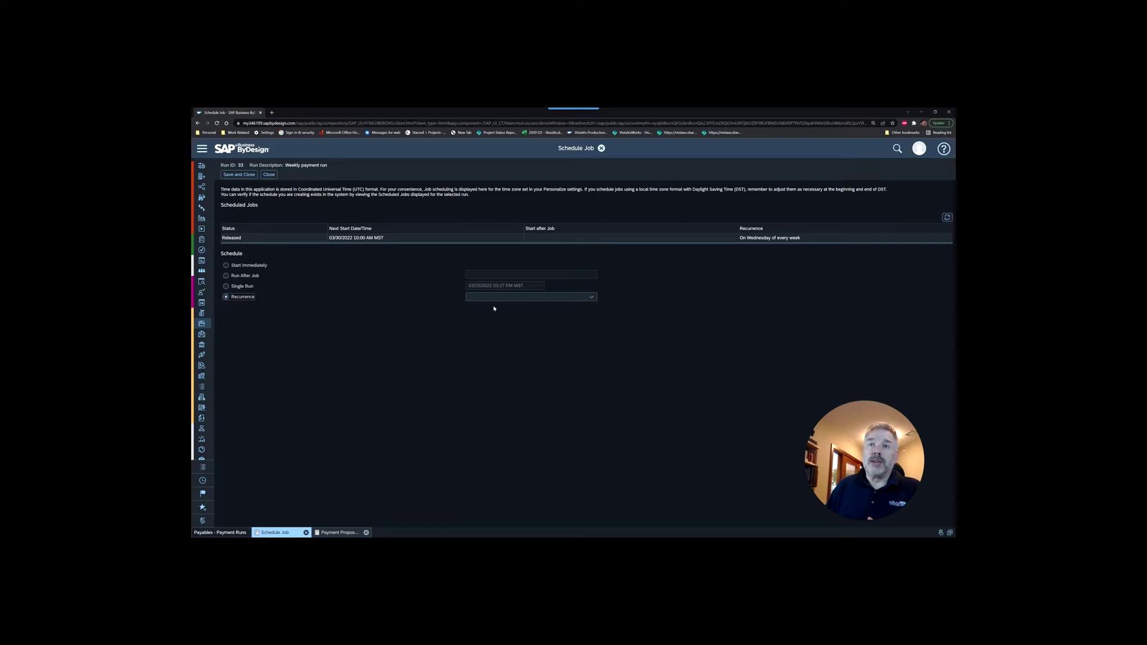
click(591, 297)
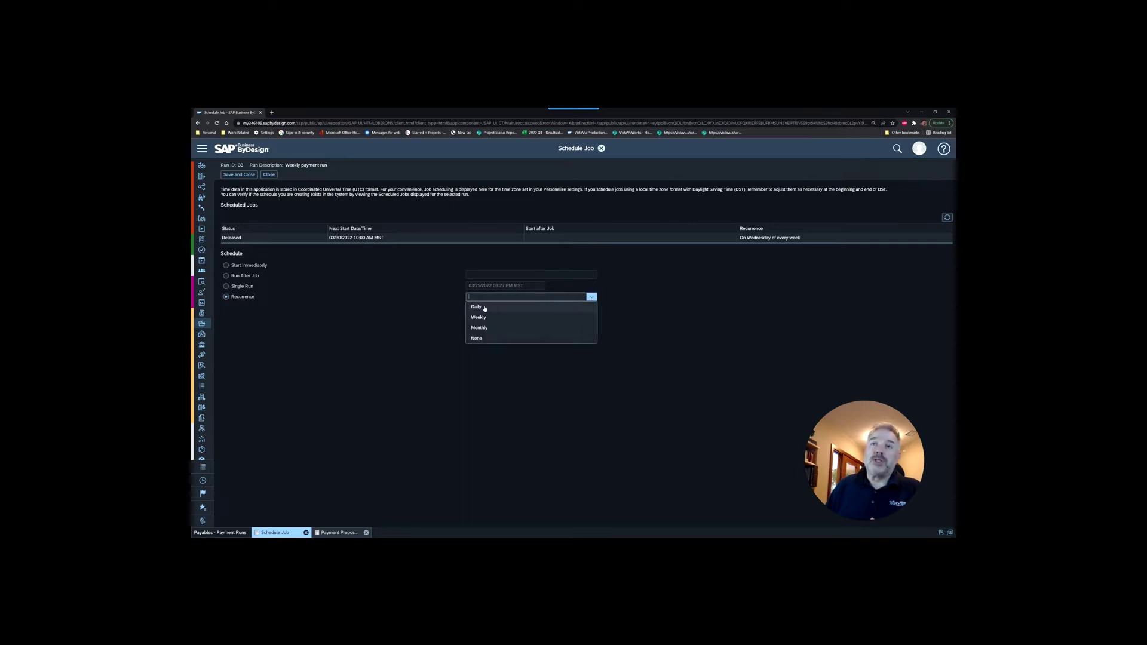
click(383, 300)
click(237, 265)
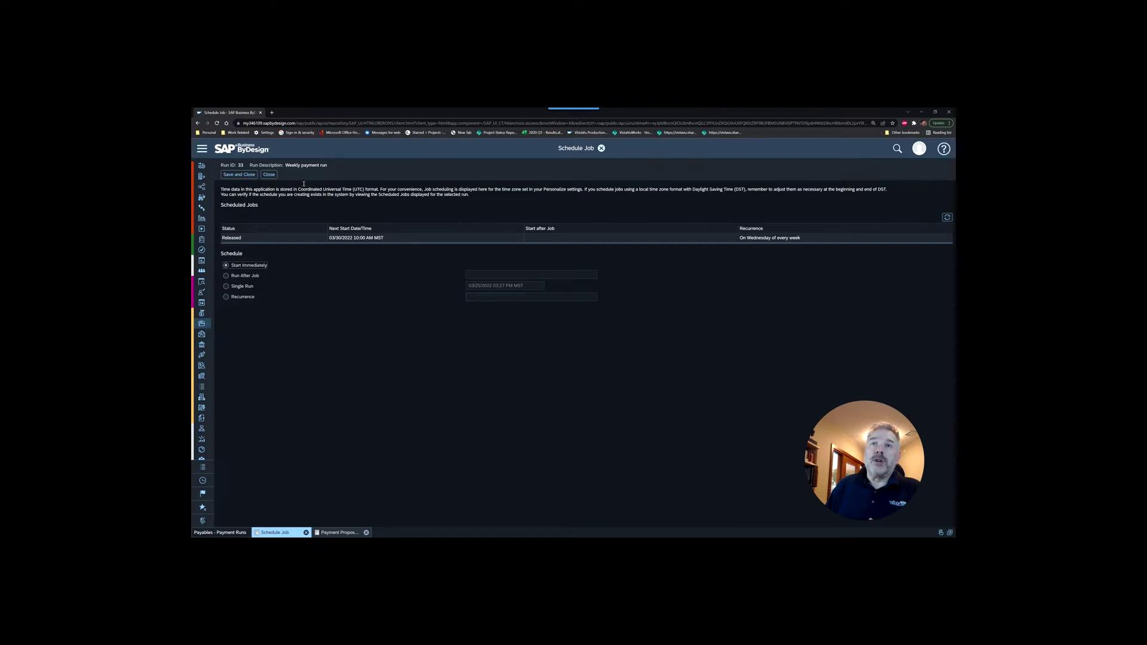
click(239, 175)
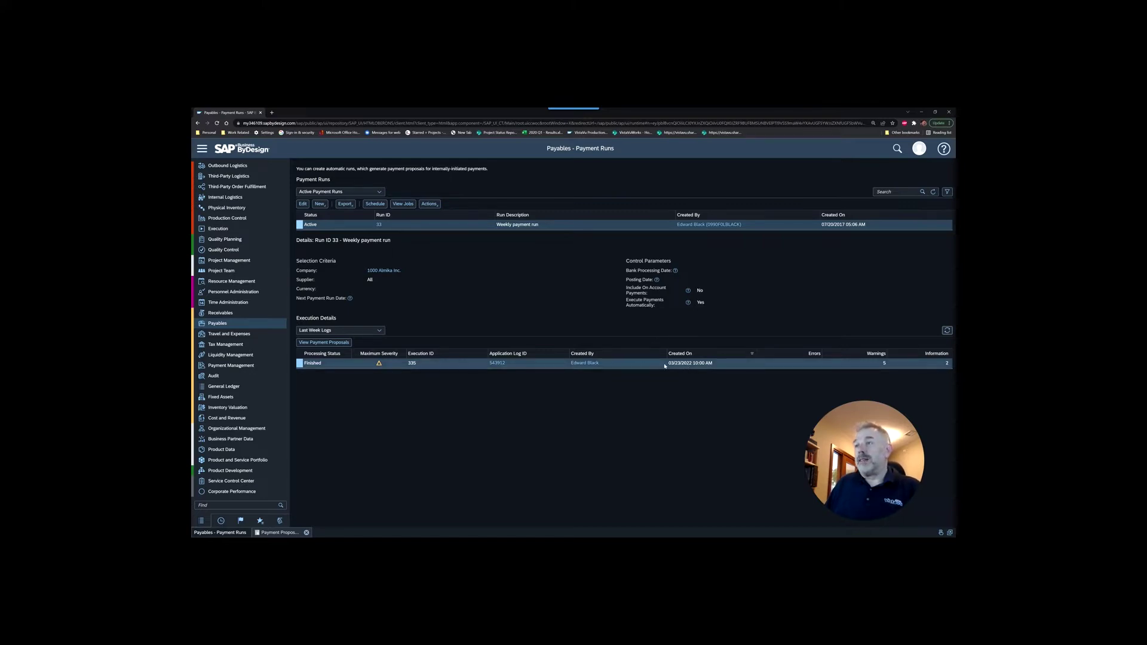
Refresh Run 33's execution log until the new Finished execution 341 appears
click(947, 332)
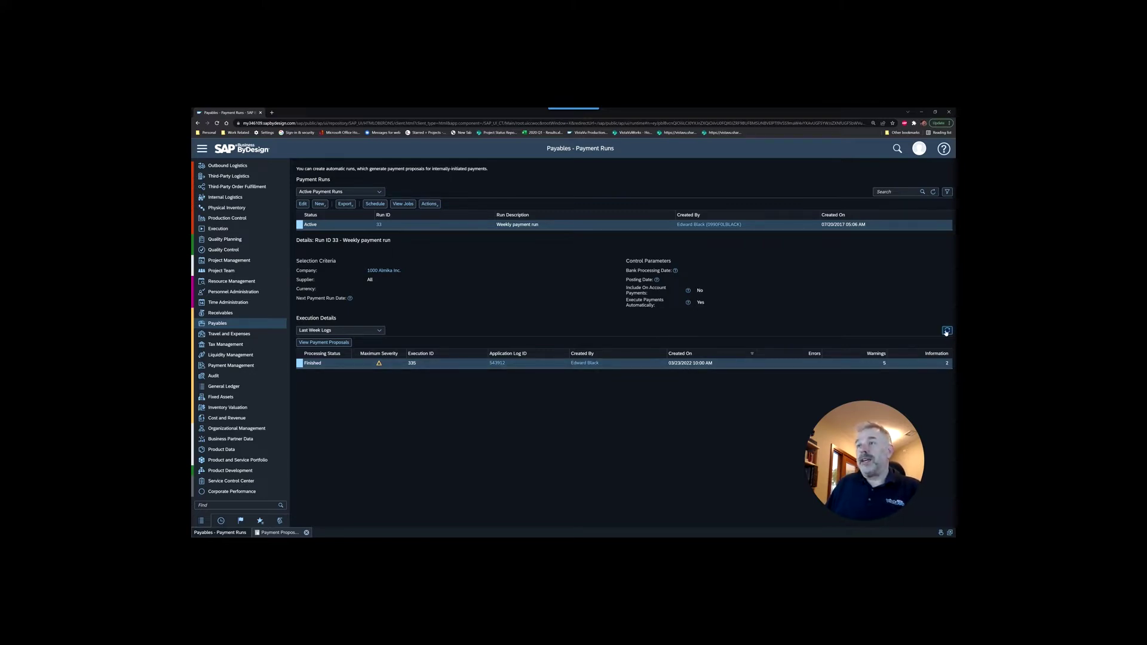
click(946, 333)
click(946, 332)
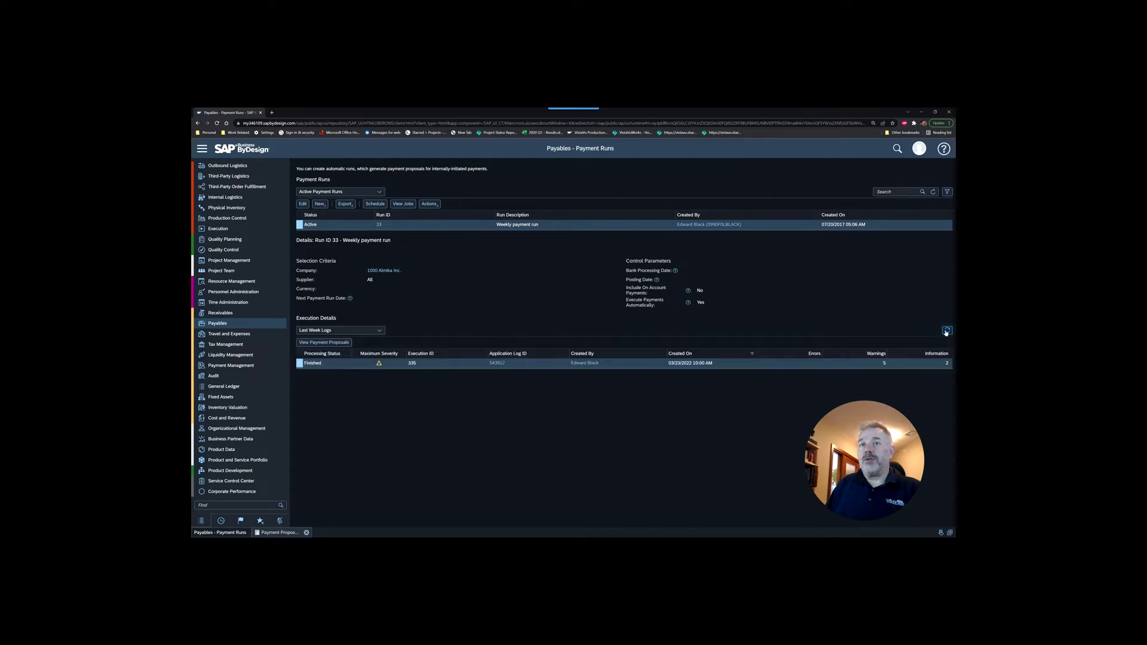
click(947, 333)
click(943, 331)
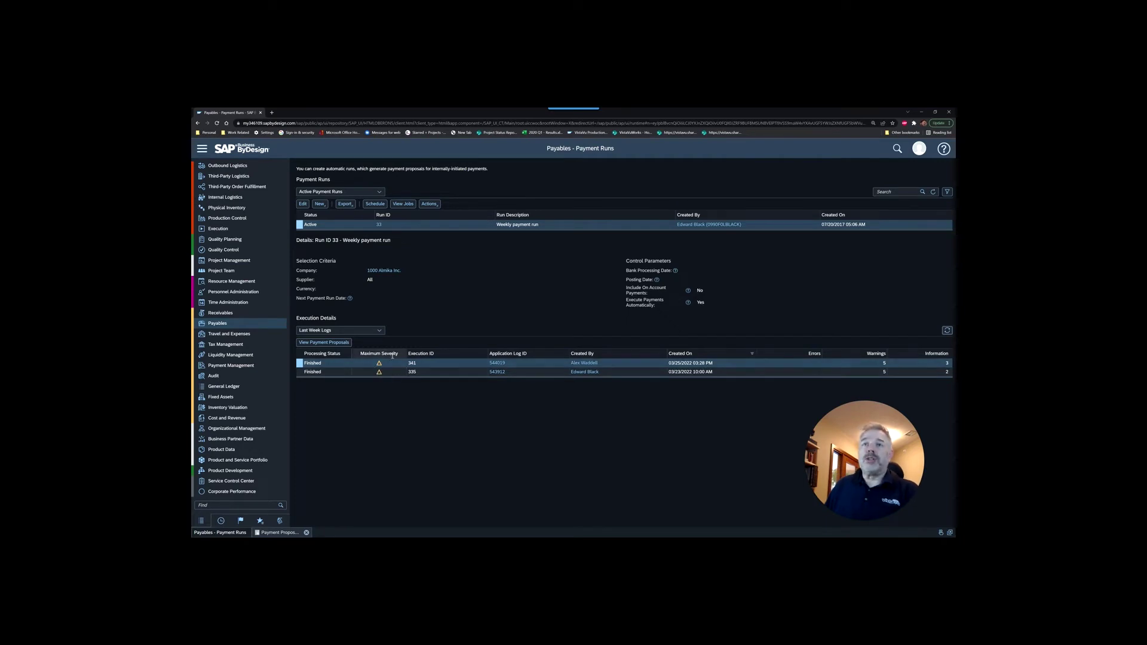
Open execution 341's payment proposals and reset the postponement on payments 94 and 95
click(336, 344)
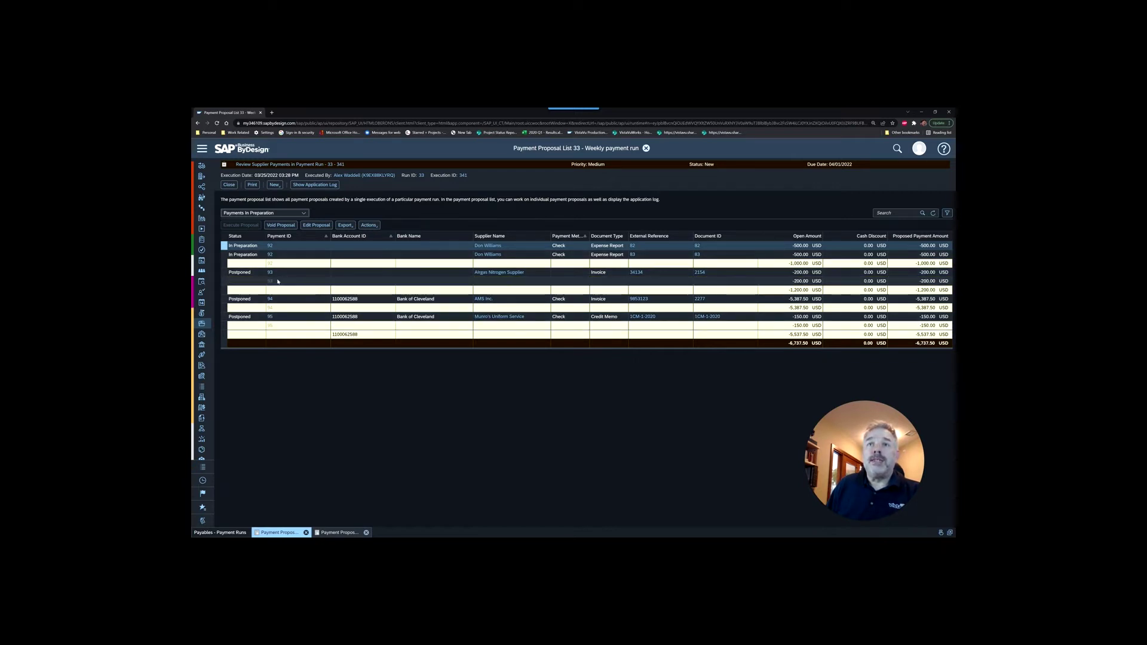
click(224, 298)
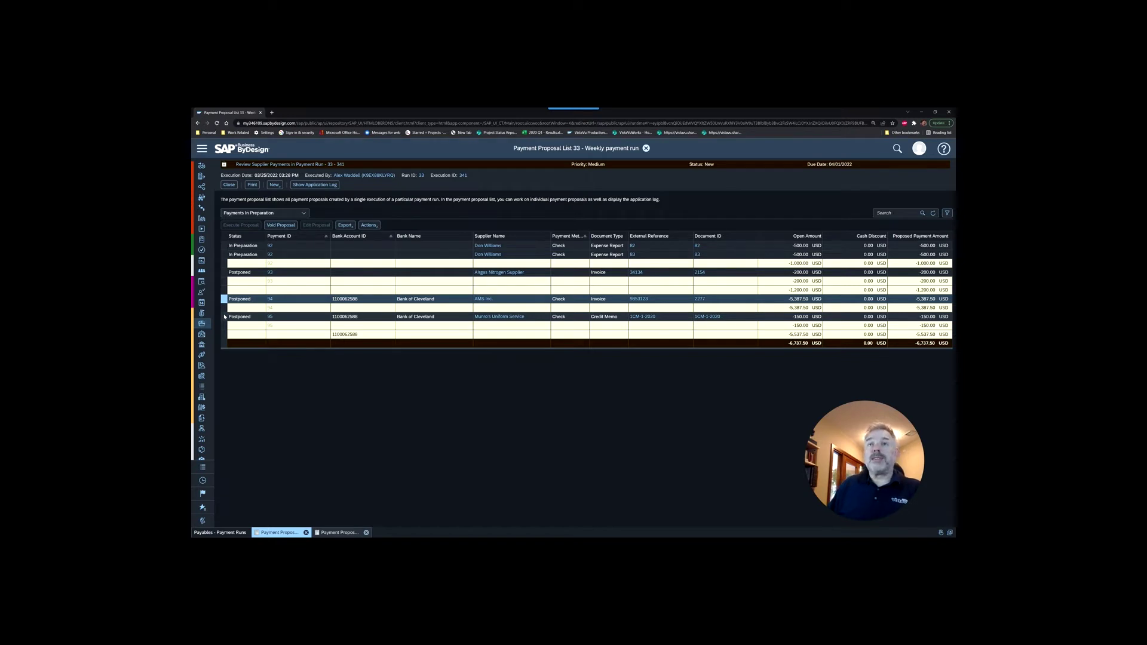
ctrl+click(225, 317)
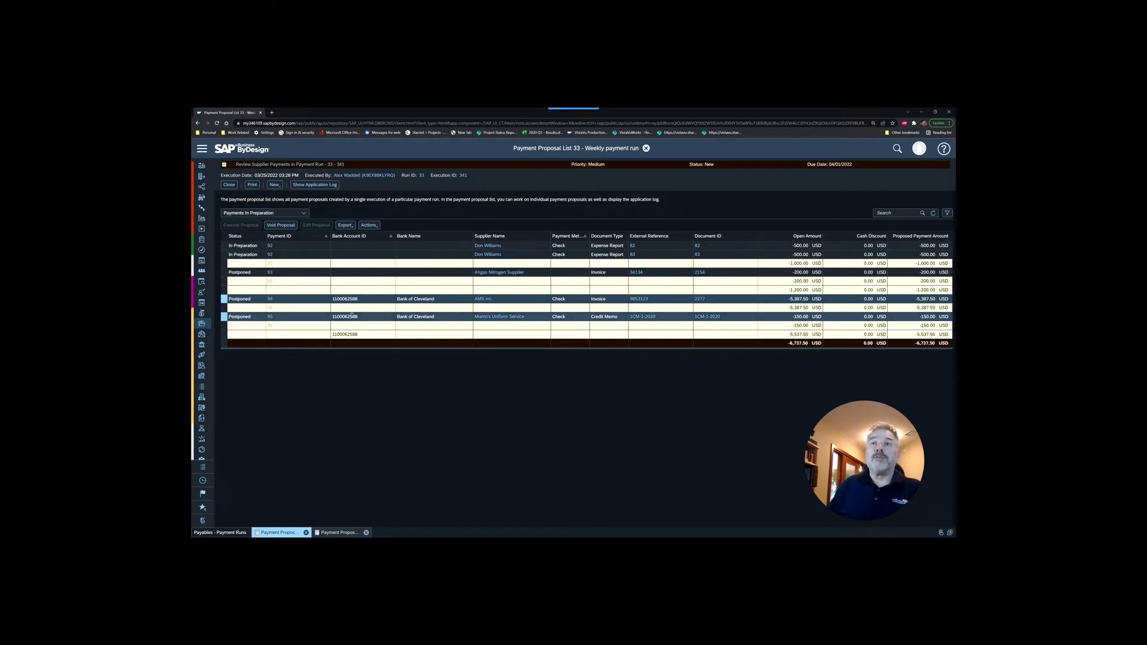
click(369, 226)
click(387, 236)
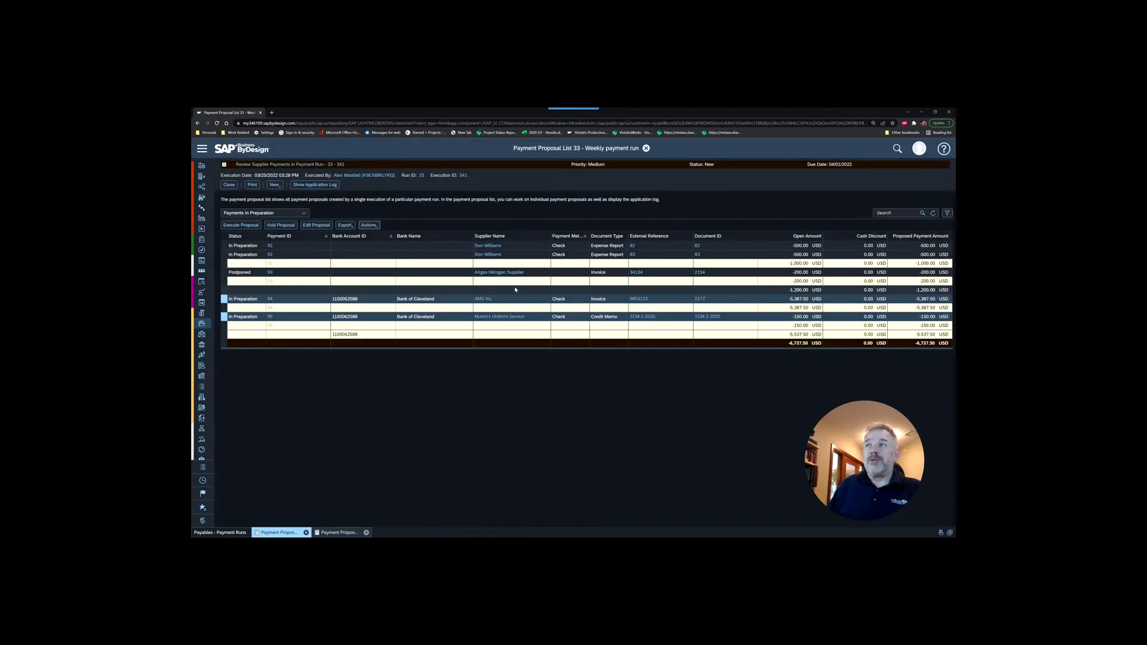
Select the still-postponed payment 93 in the proposal list
click(369, 226)
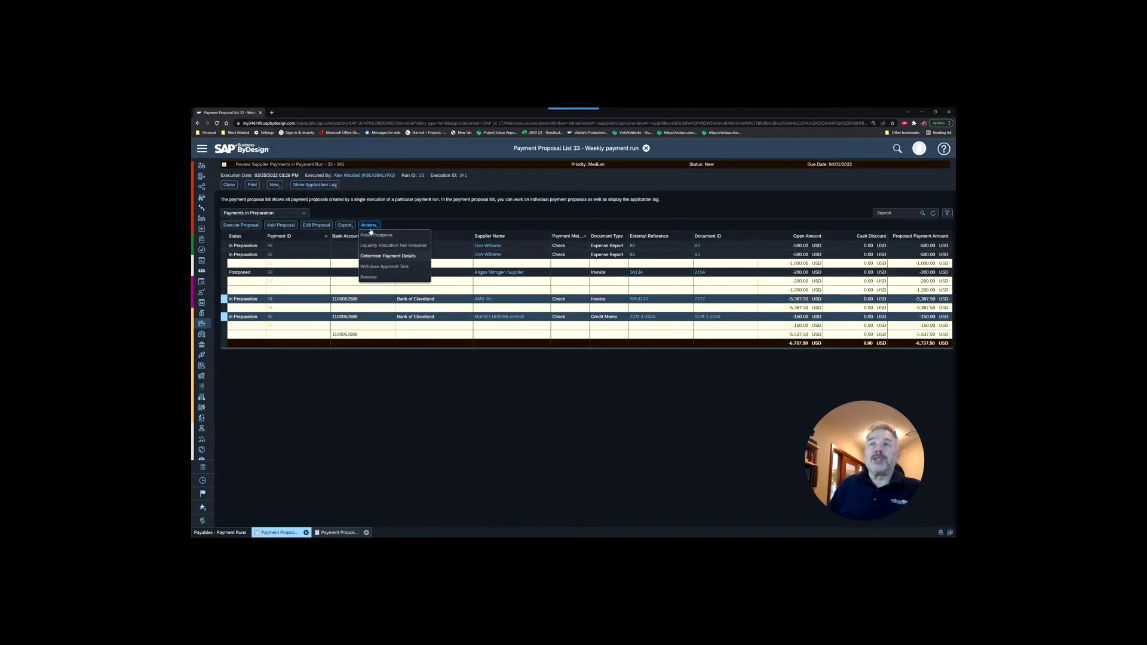
click(417, 224)
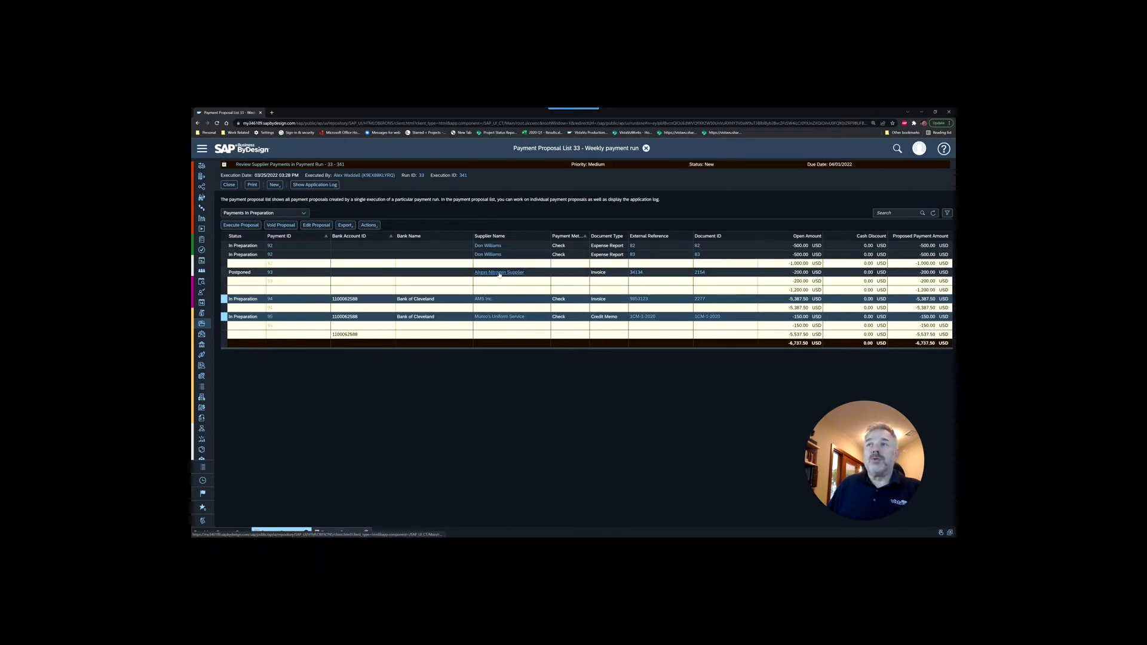
click(263, 273)
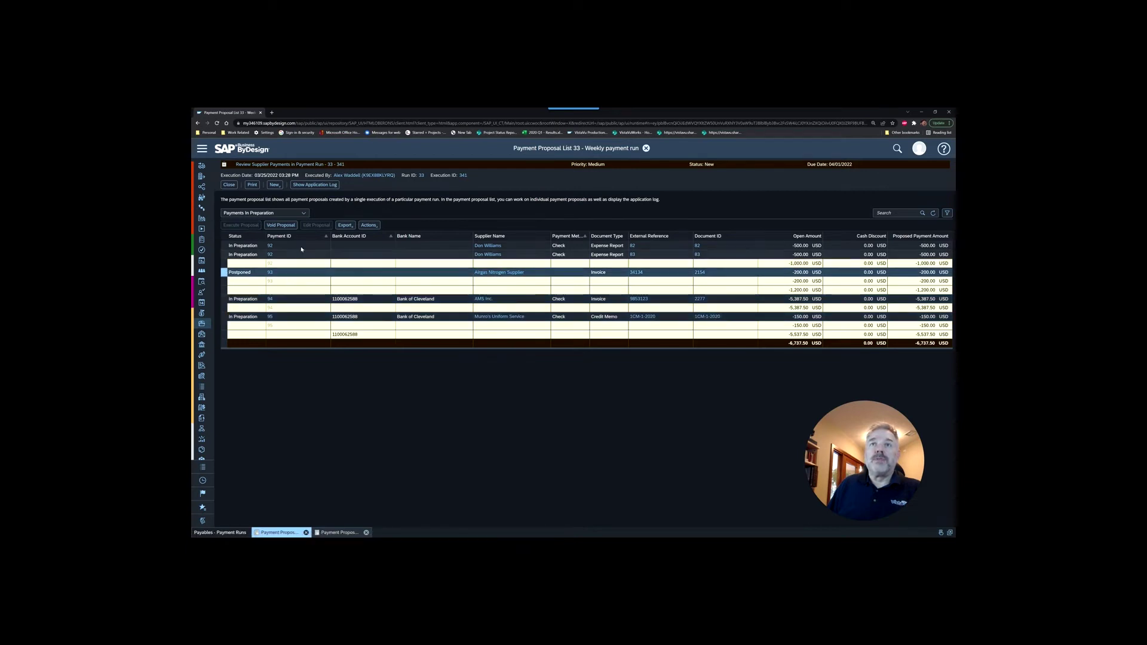
Open payment 93 and reset it from Postponed to In Preparation
double_click(458, 263)
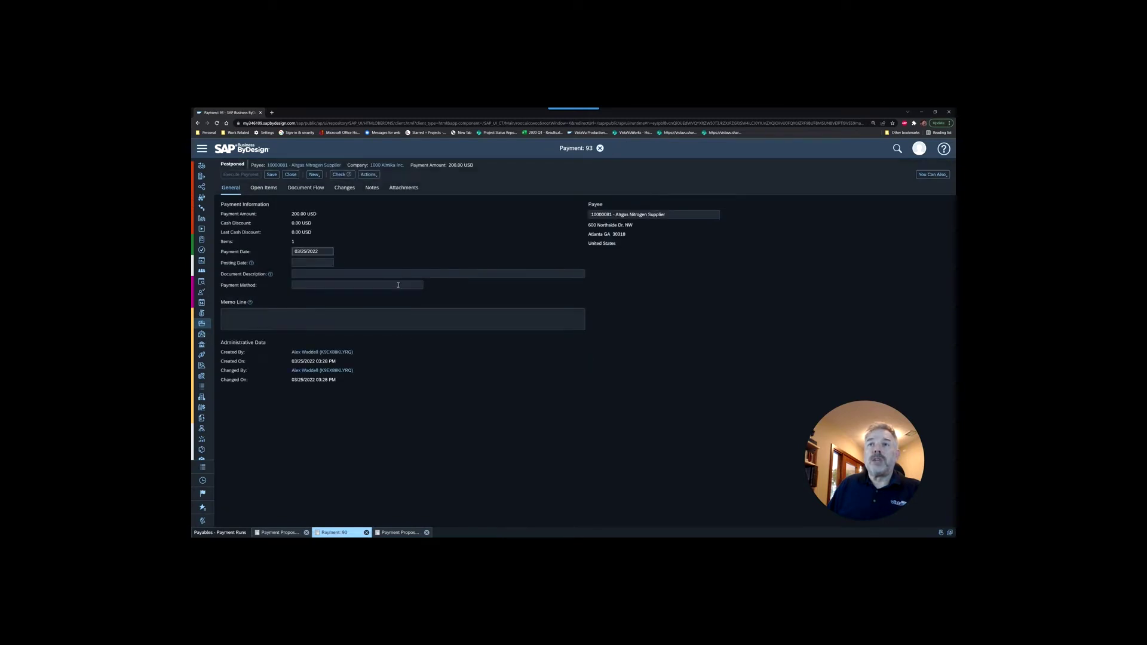
click(358, 274)
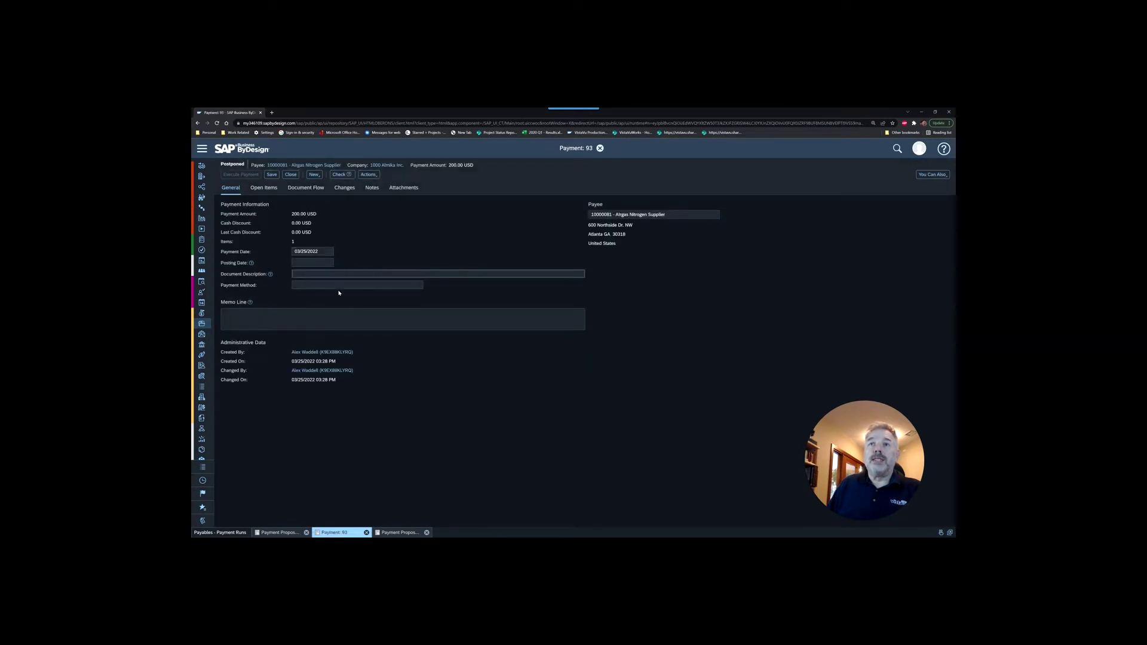
click(369, 175)
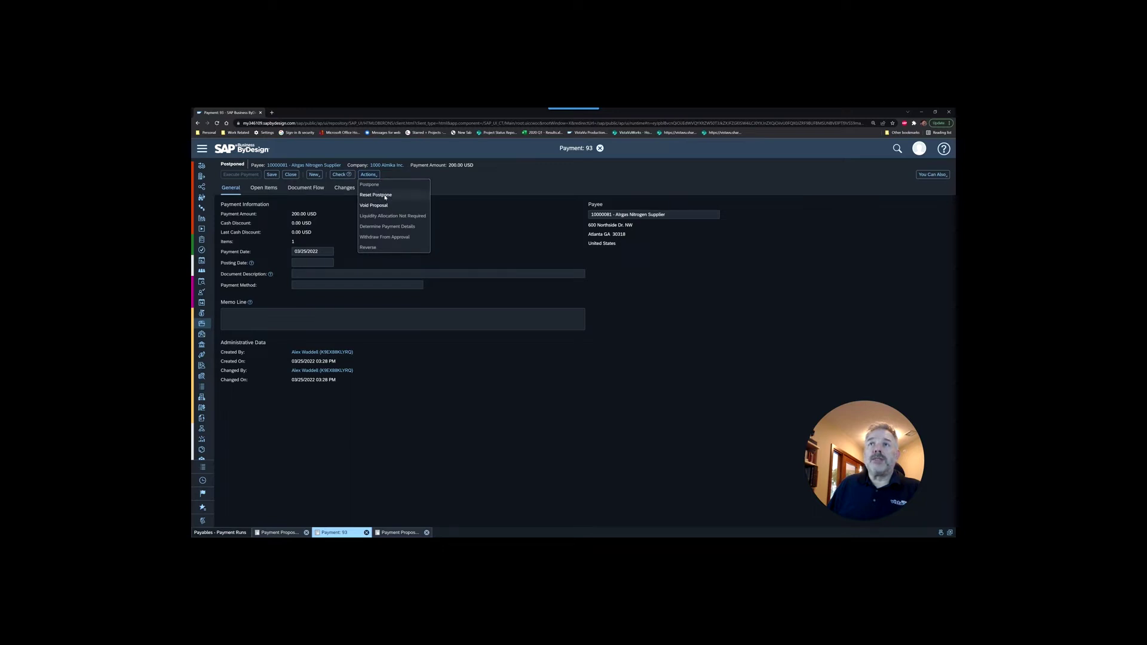
click(376, 195)
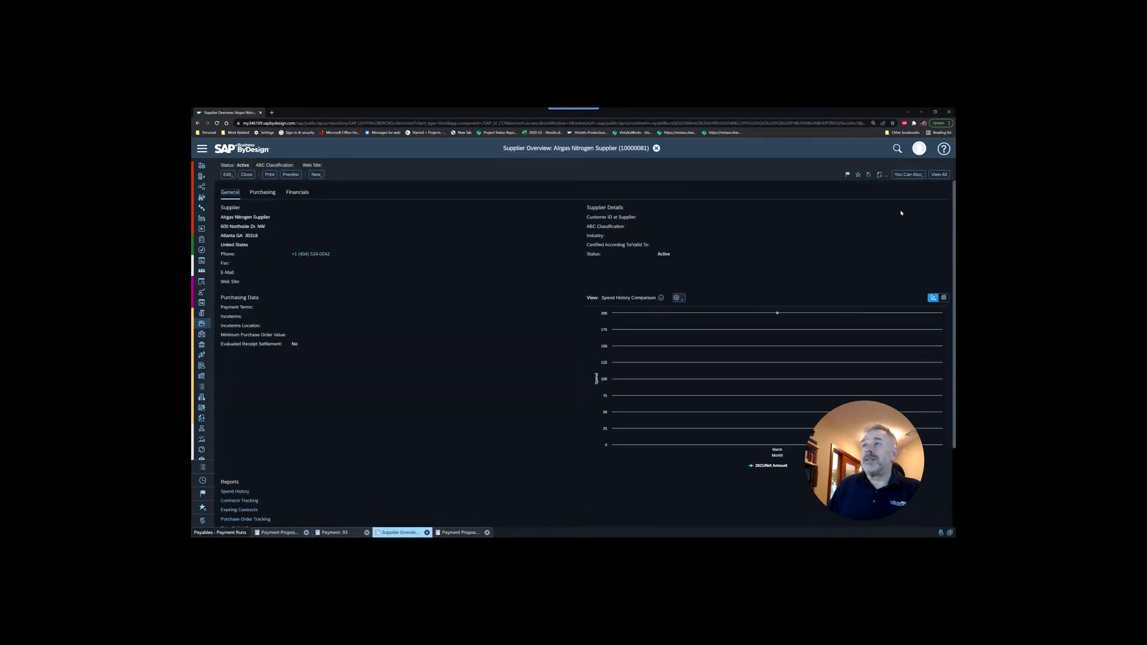
Add Check as Airgas Nitrogen Supplier's payment method for company 1000 Almika Inc
click(939, 175)
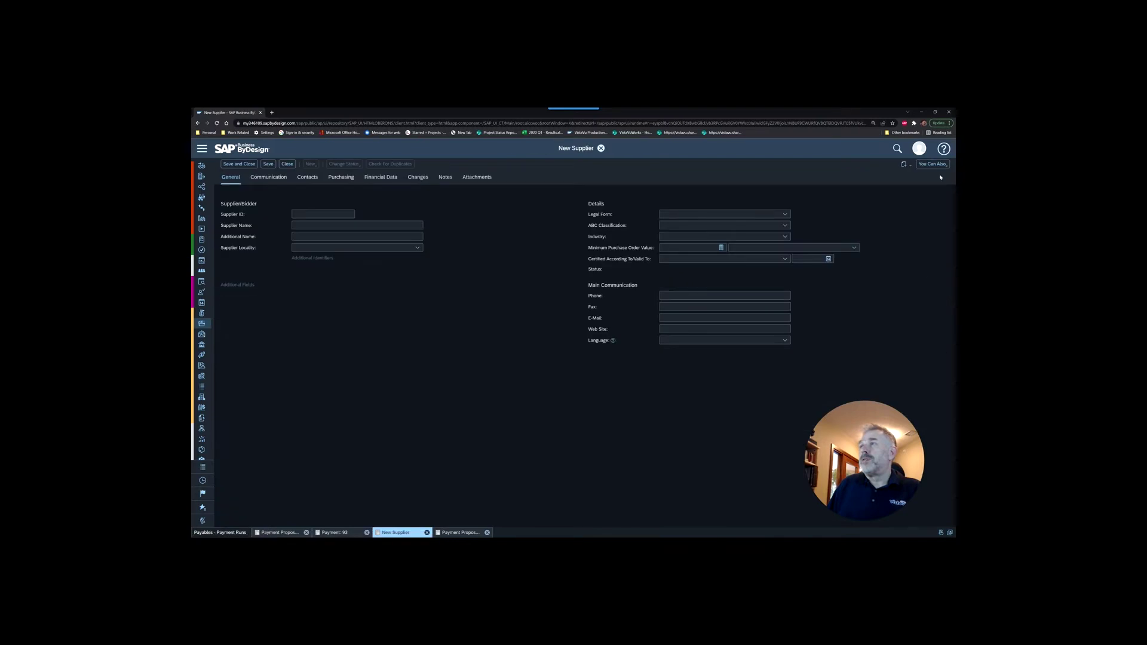
click(386, 190)
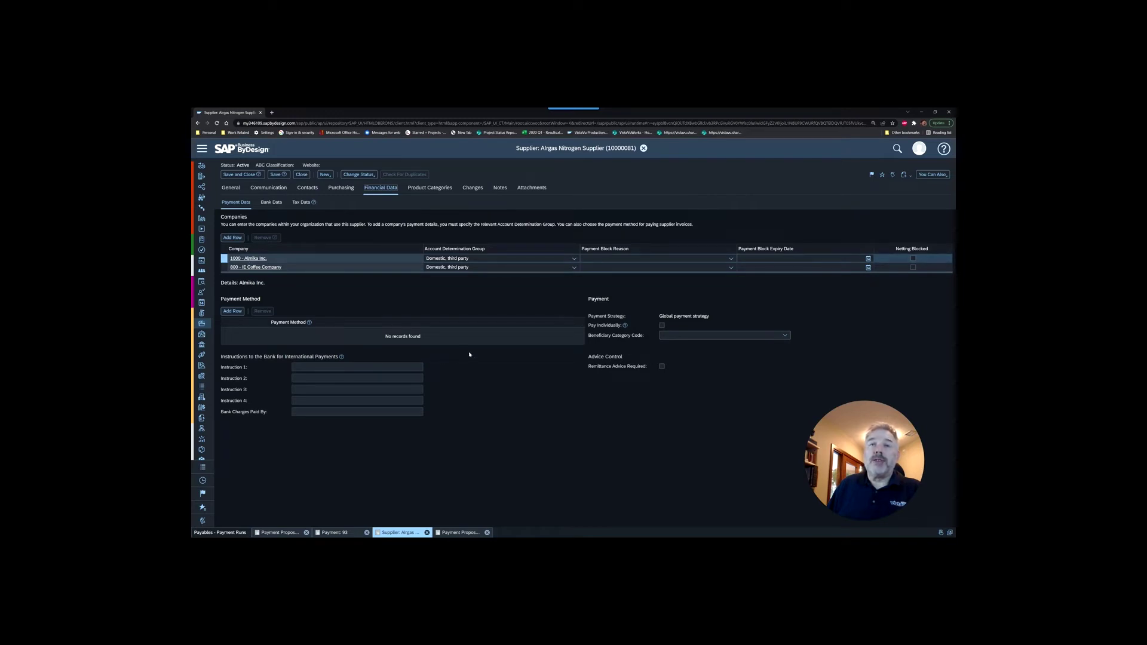
click(232, 310)
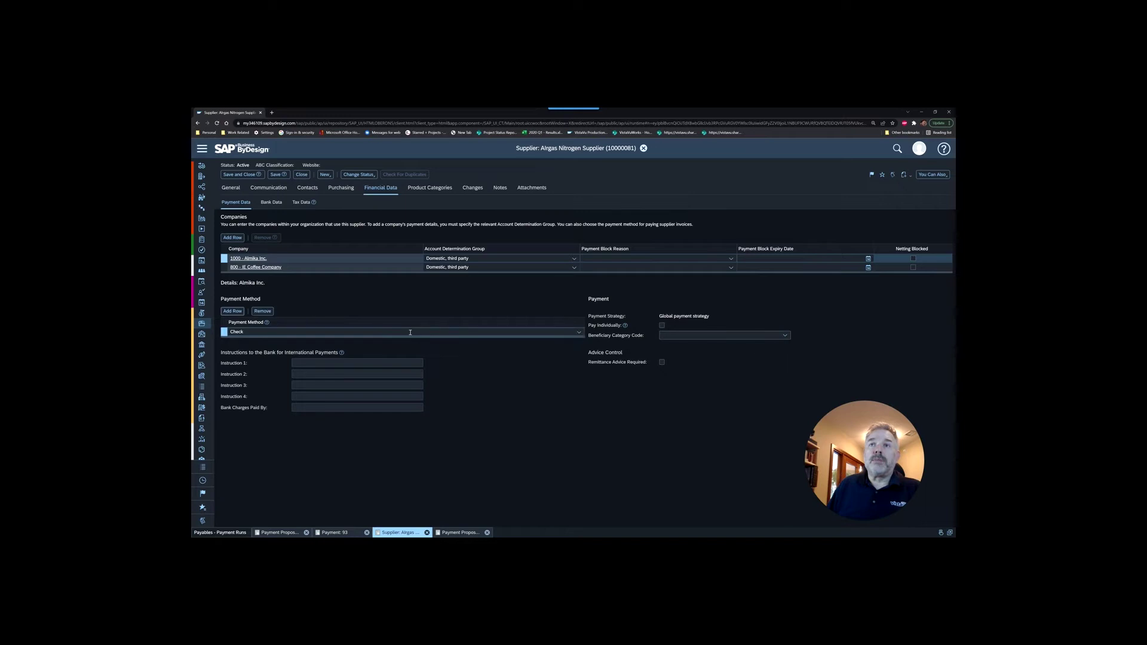
click(578, 333)
click(239, 351)
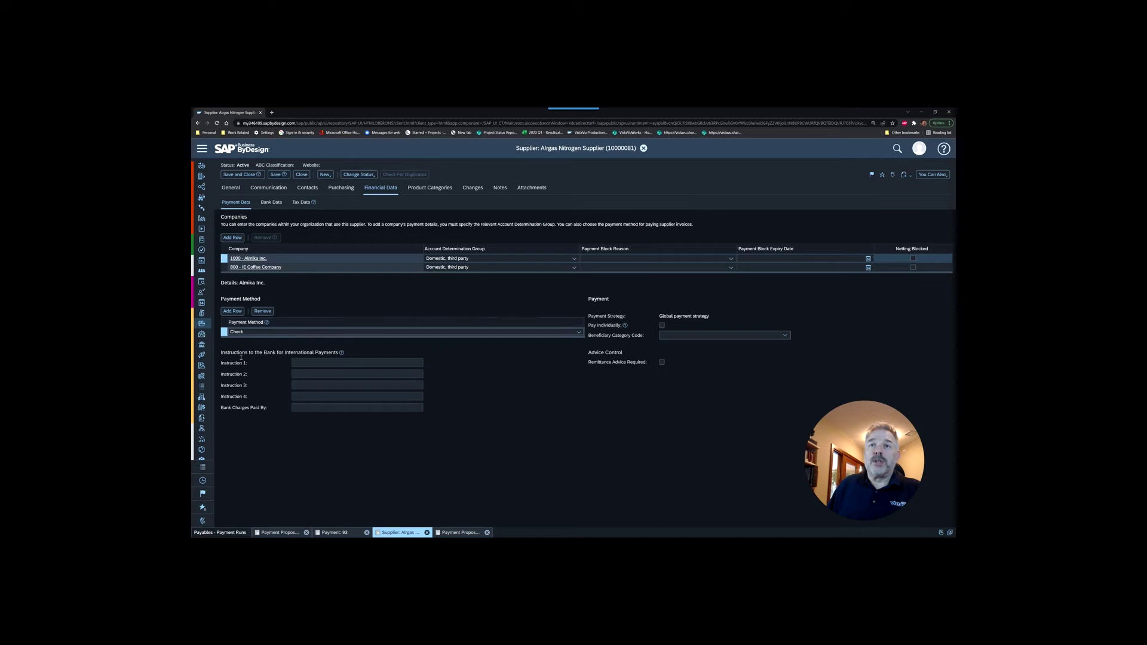
Save the supplier and close payment 93 without saving its changes
click(241, 174)
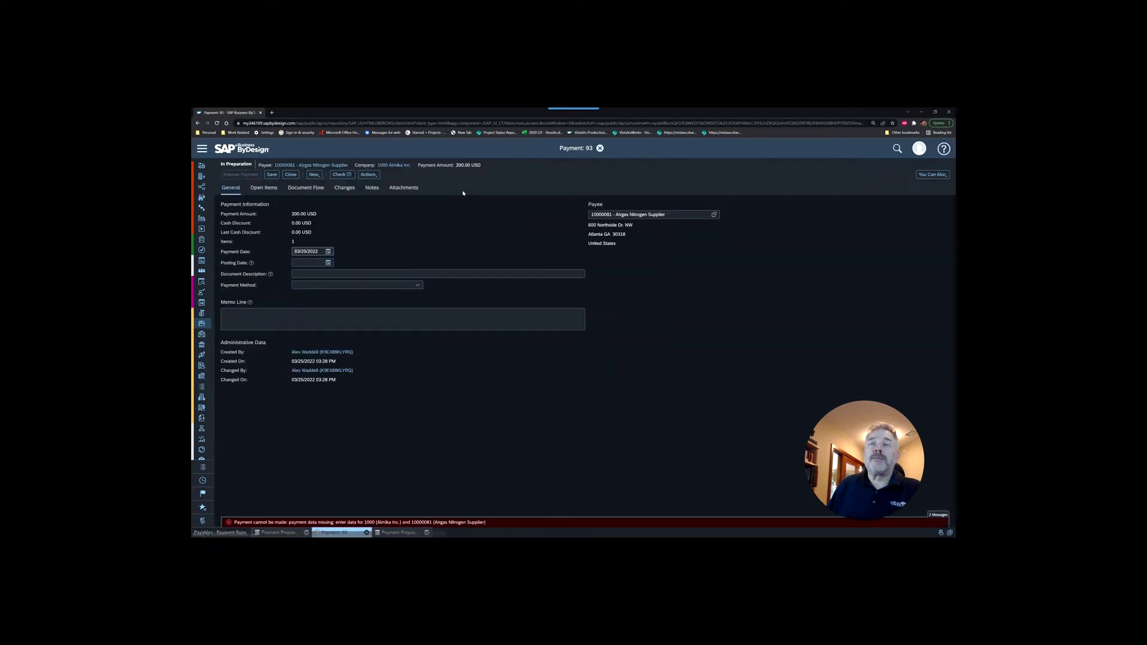
click(291, 175)
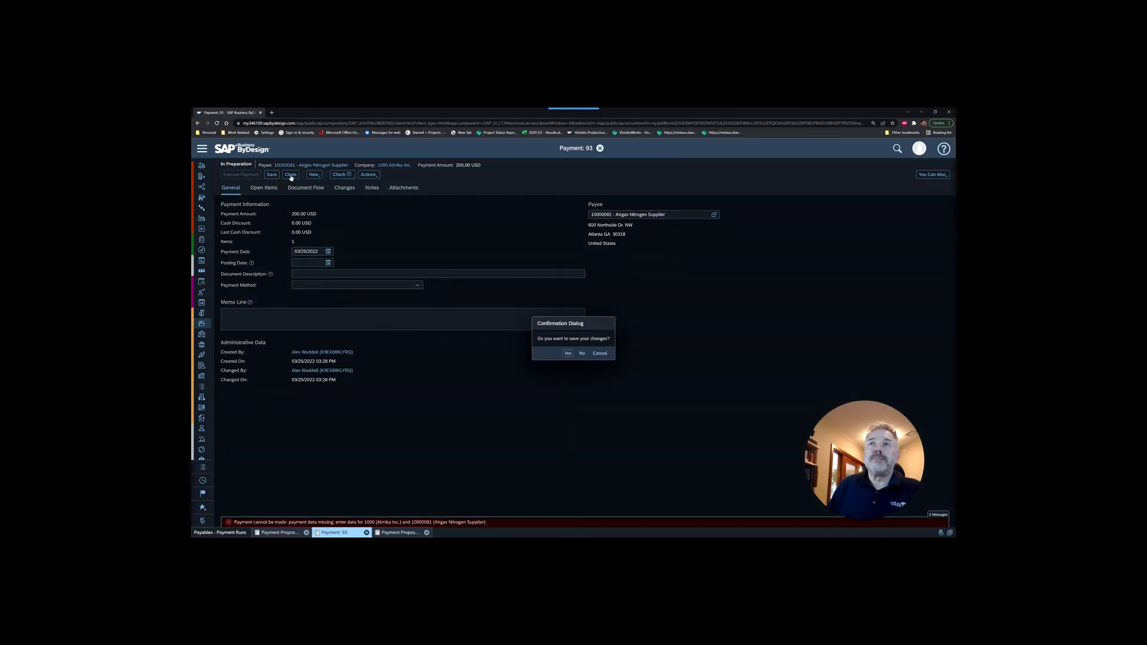
click(581, 353)
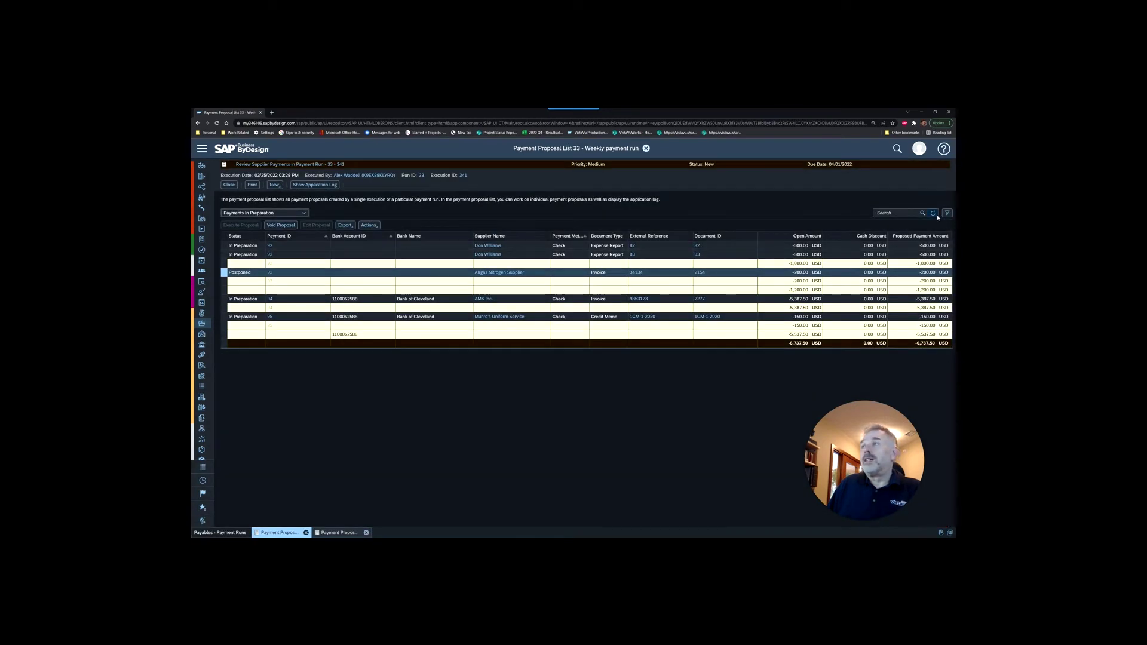
Reset payment 93 with Bank of Cleveland, then select the payment 92 lines
click(227, 273)
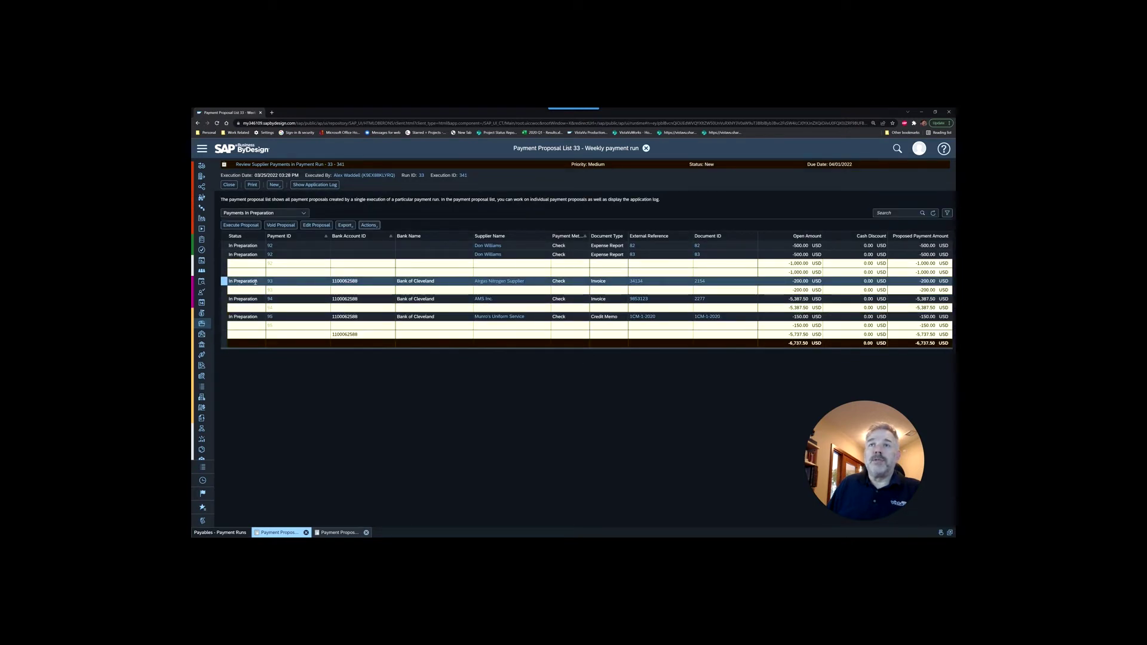
click(225, 246)
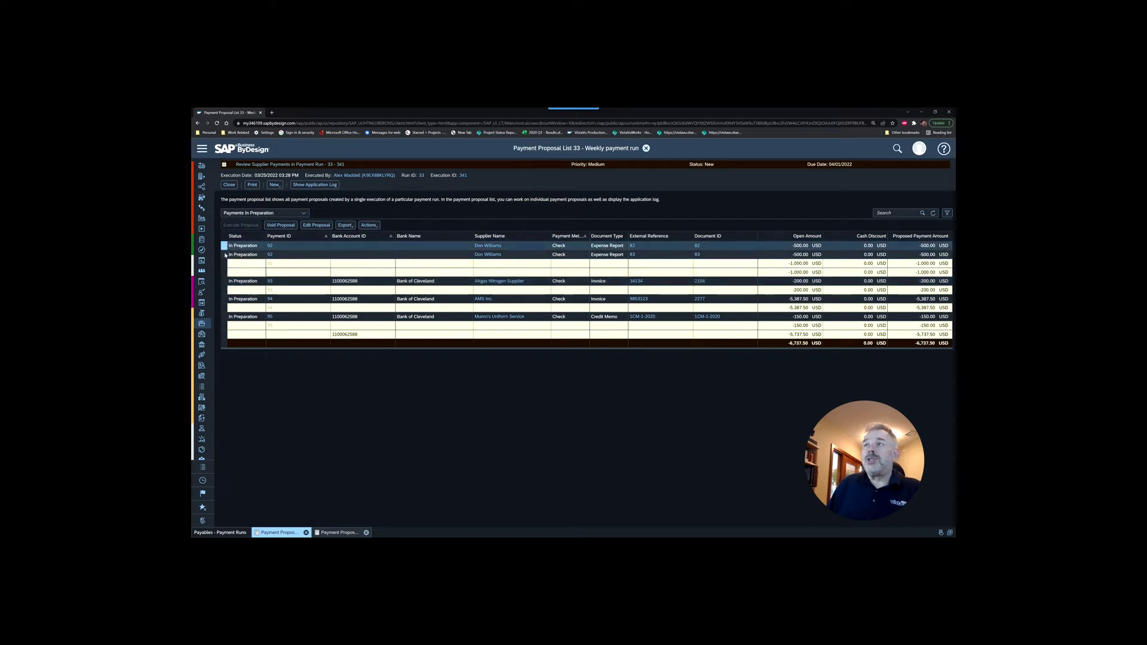
click(224, 255)
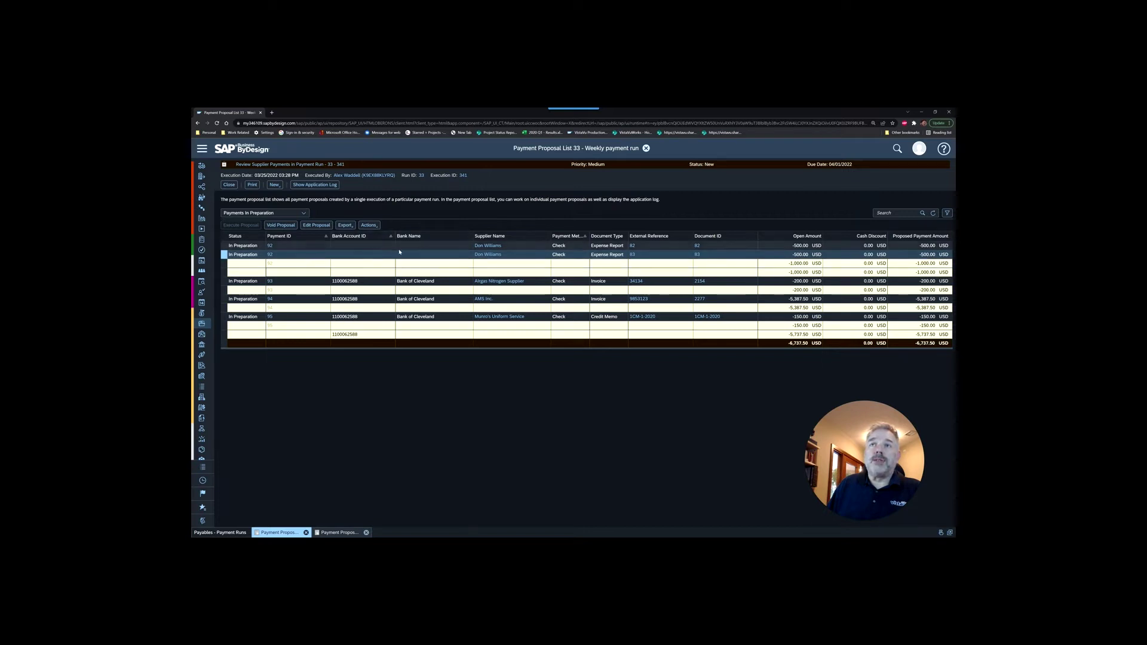
Assign the Bank of Cleveland bank account to payment 92 and save it
click(225, 246)
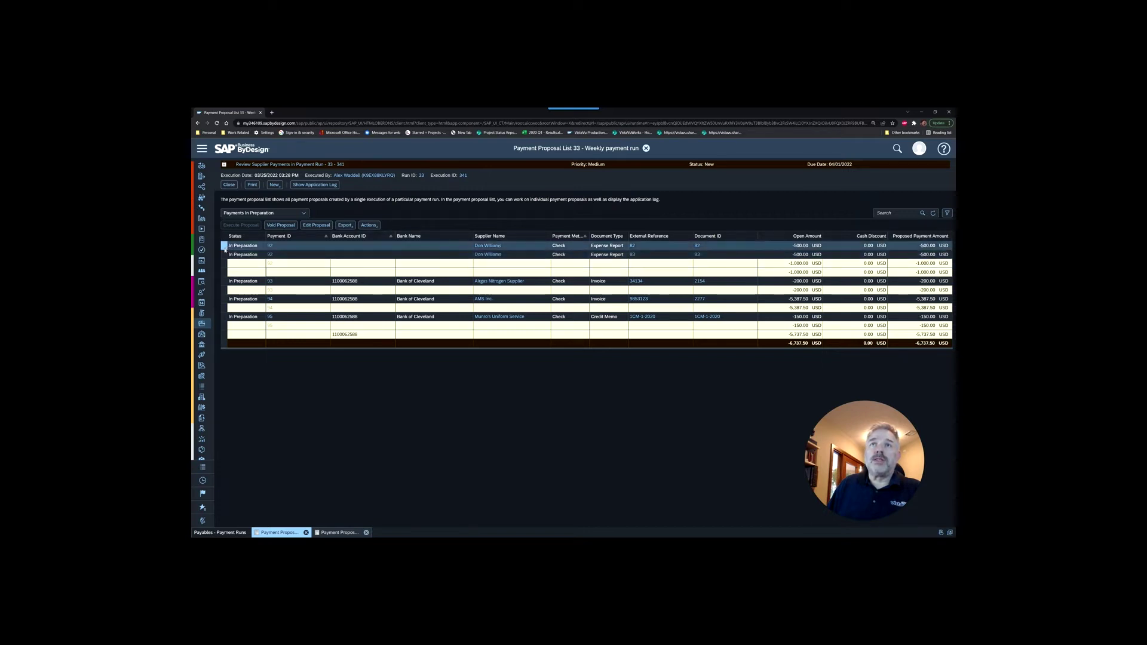
click(316, 225)
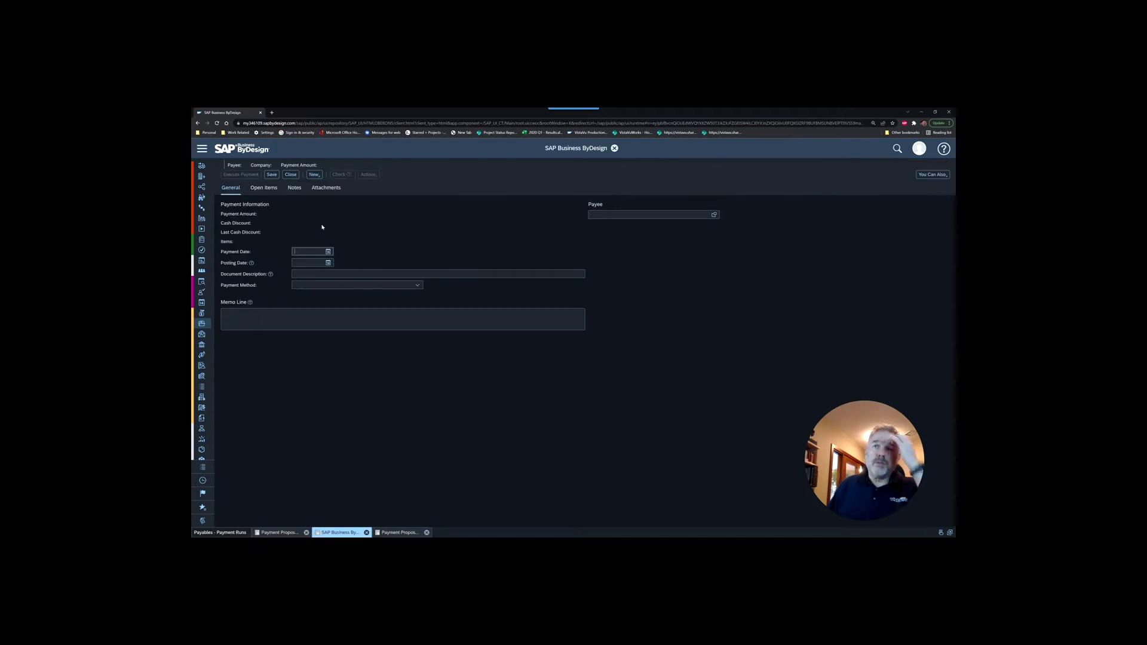
click(414, 297)
click(416, 297)
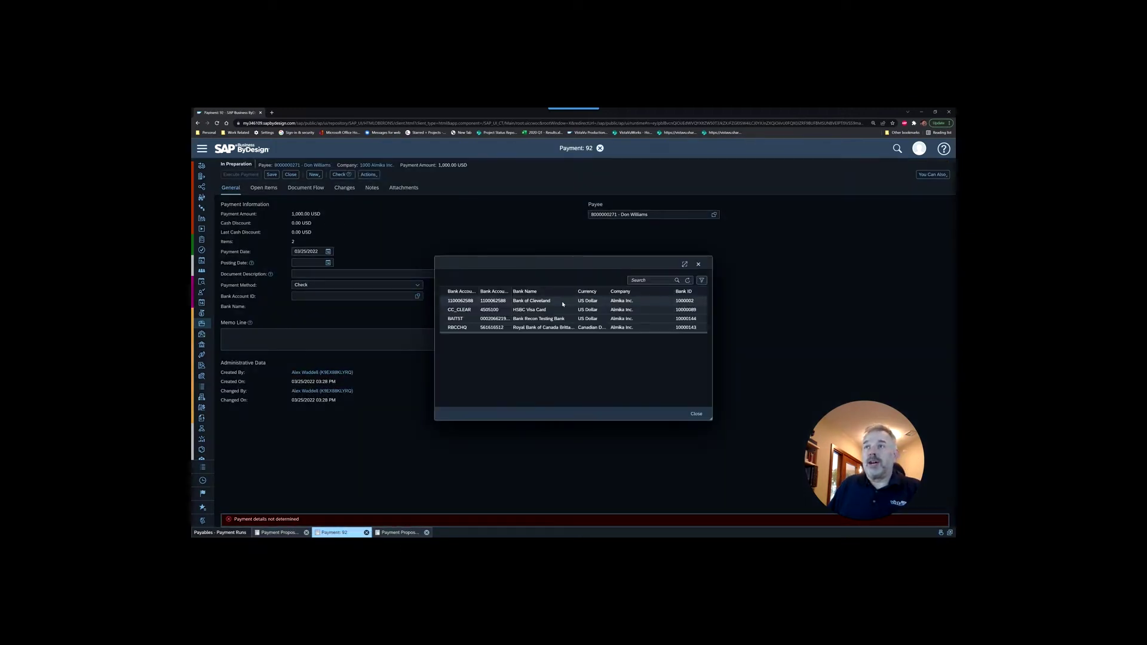
click(564, 303)
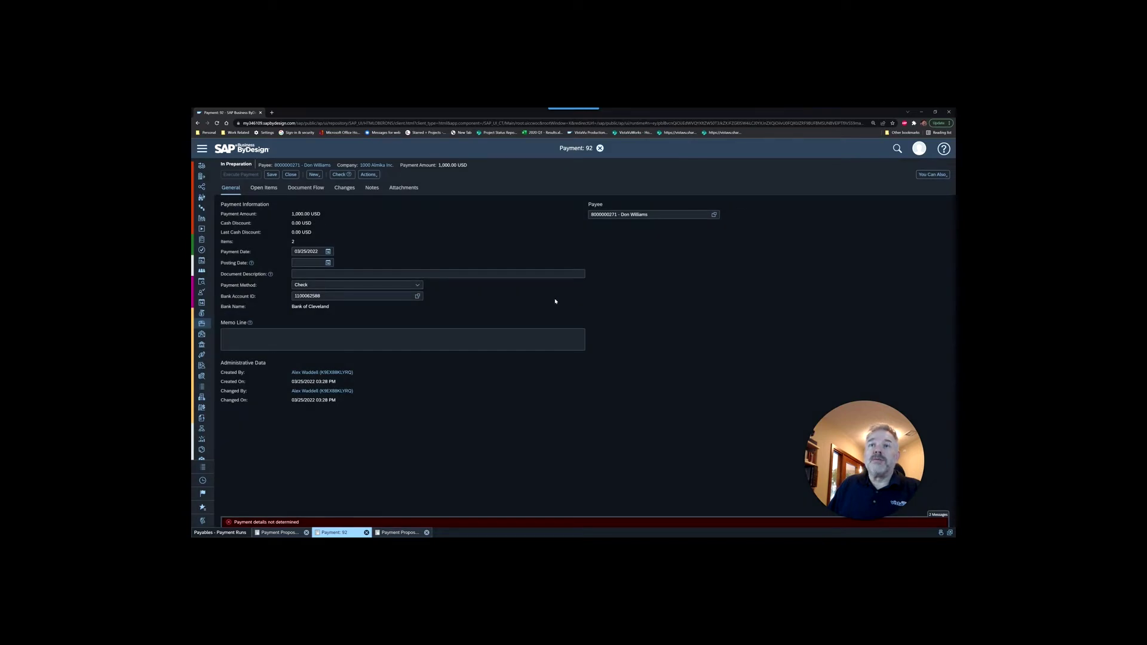
click(273, 177)
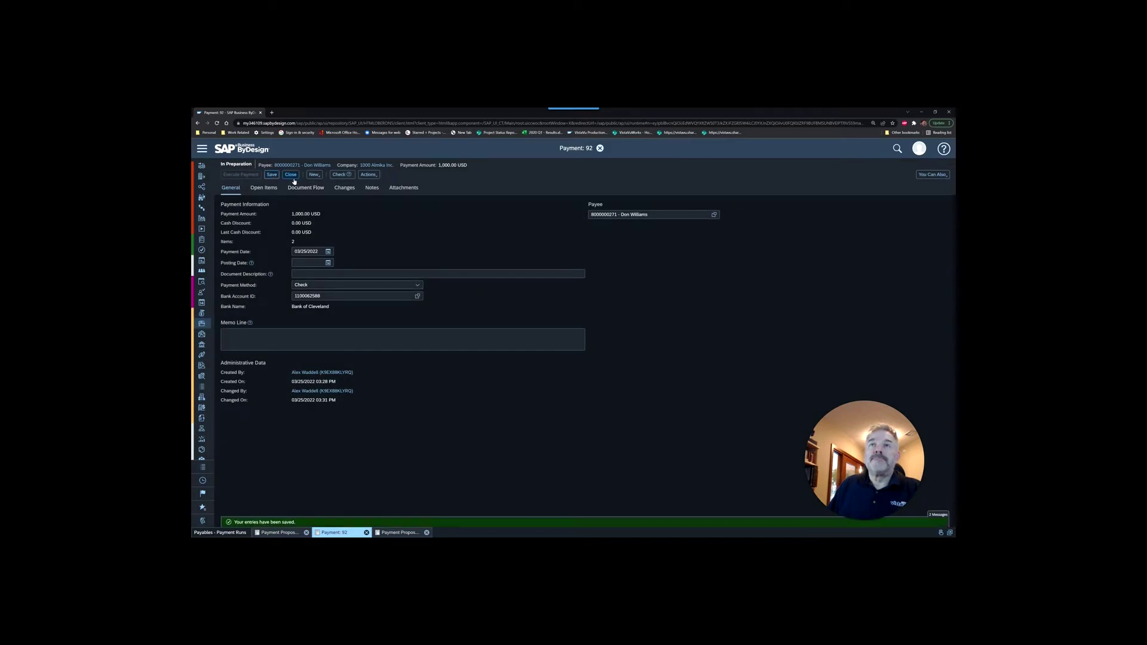
click(291, 175)
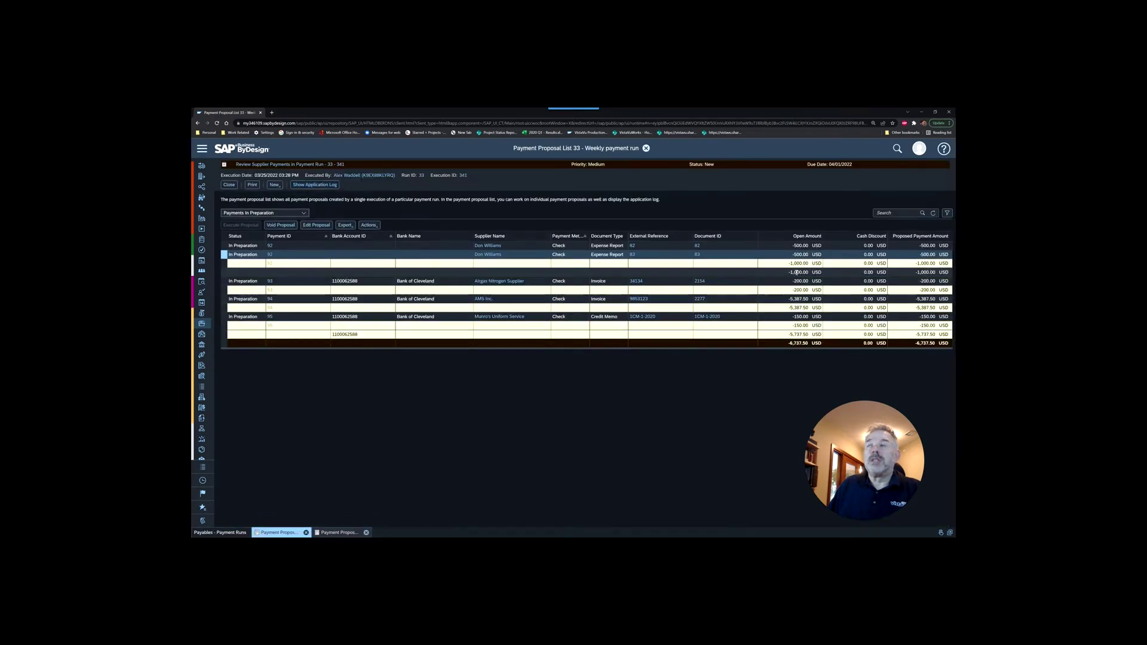
Refresh Payment Proposal List 33 and select all In Preparation proposals to void them
click(935, 213)
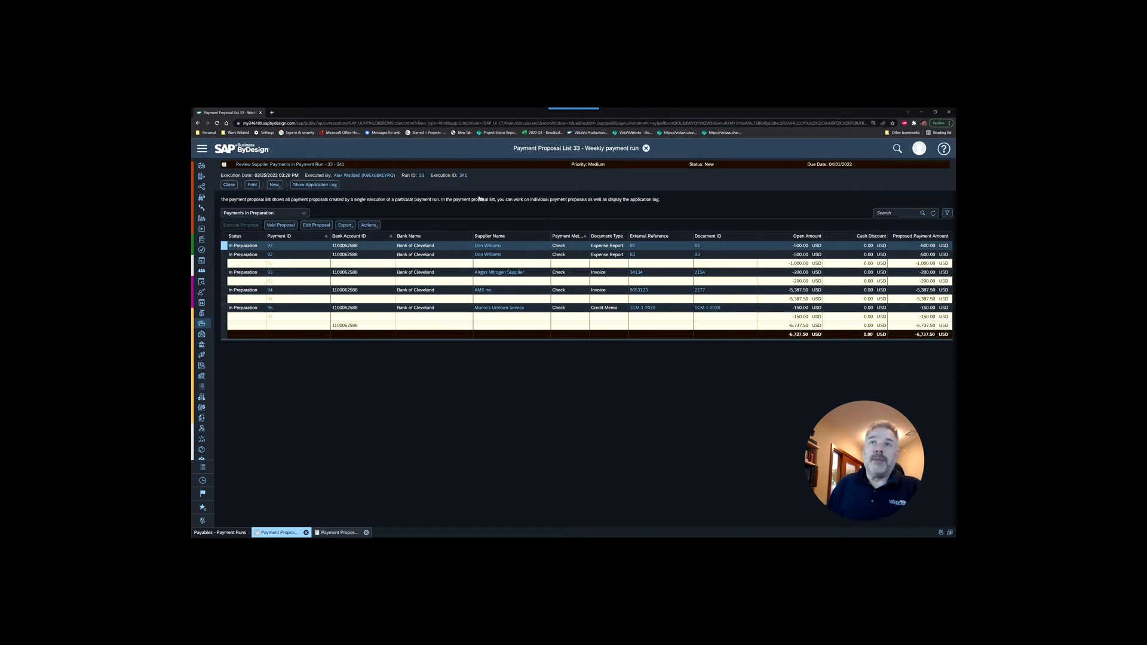
shift+click(225, 308)
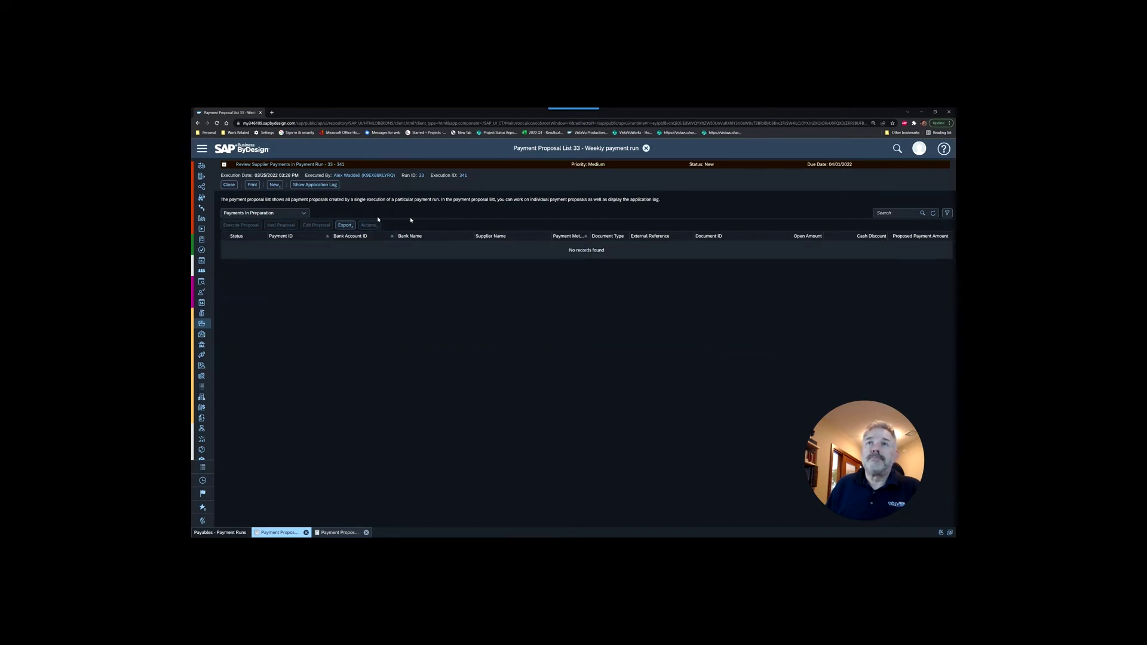
Close the proposal list, refresh Payment Runs, and confirm run 33's proposal list is empty
click(229, 185)
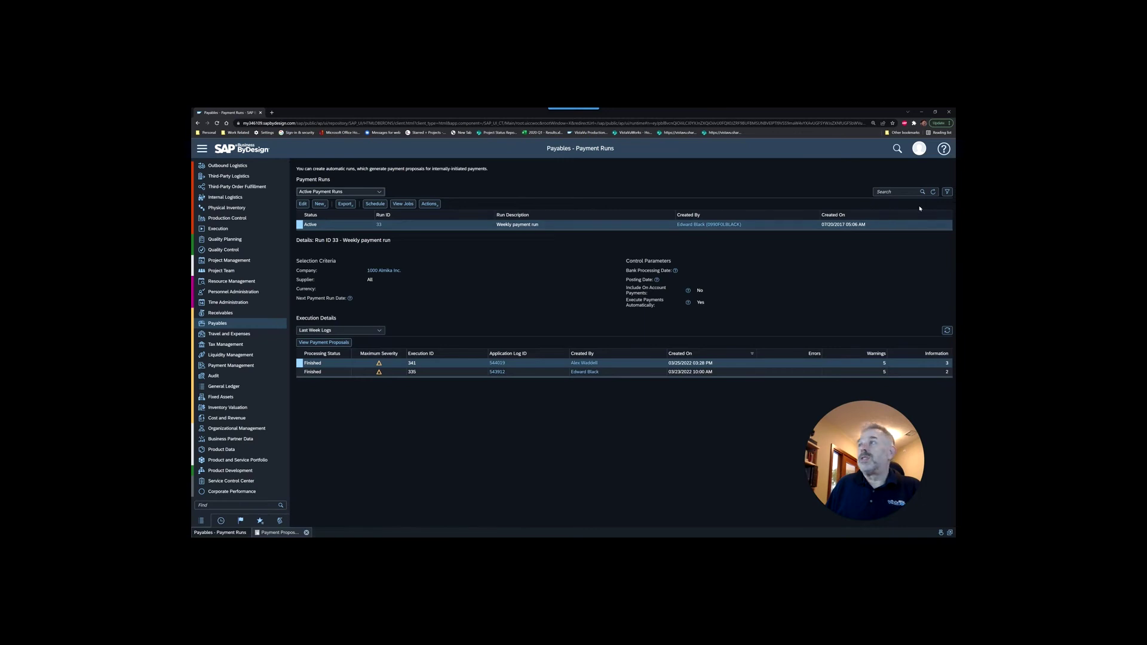
click(934, 192)
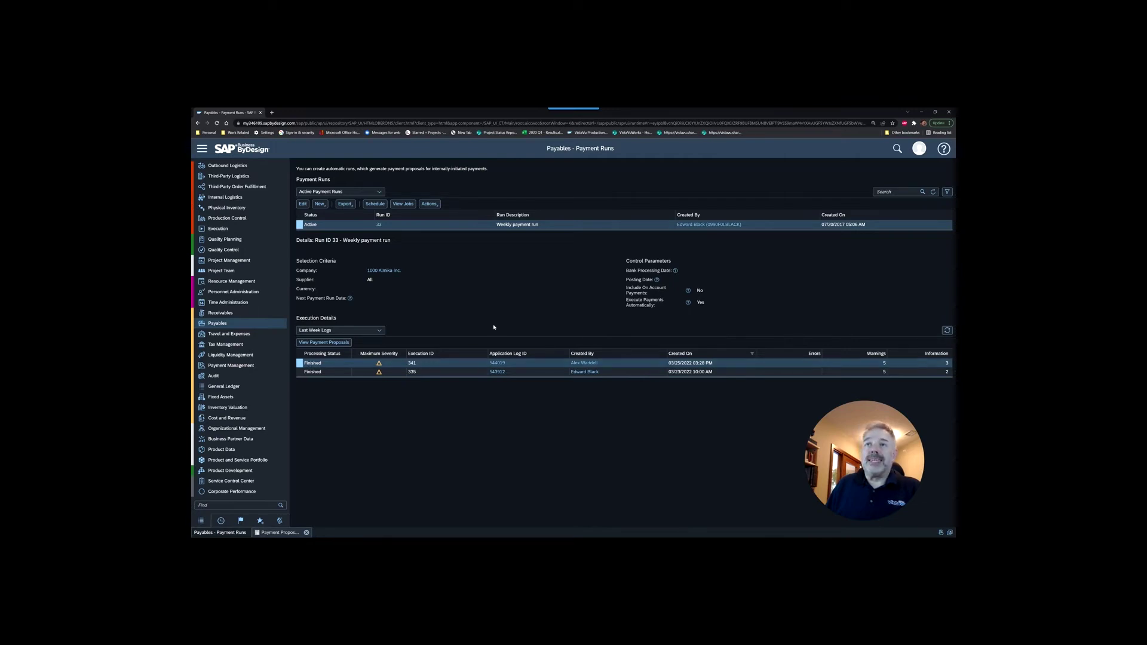
click(323, 343)
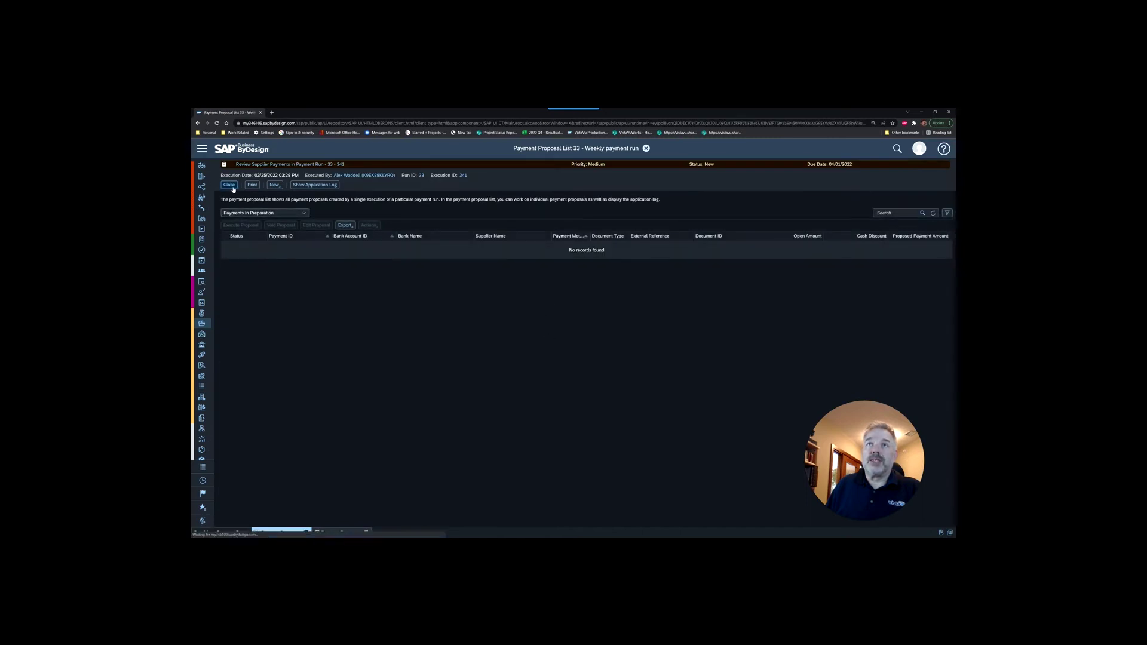
click(229, 185)
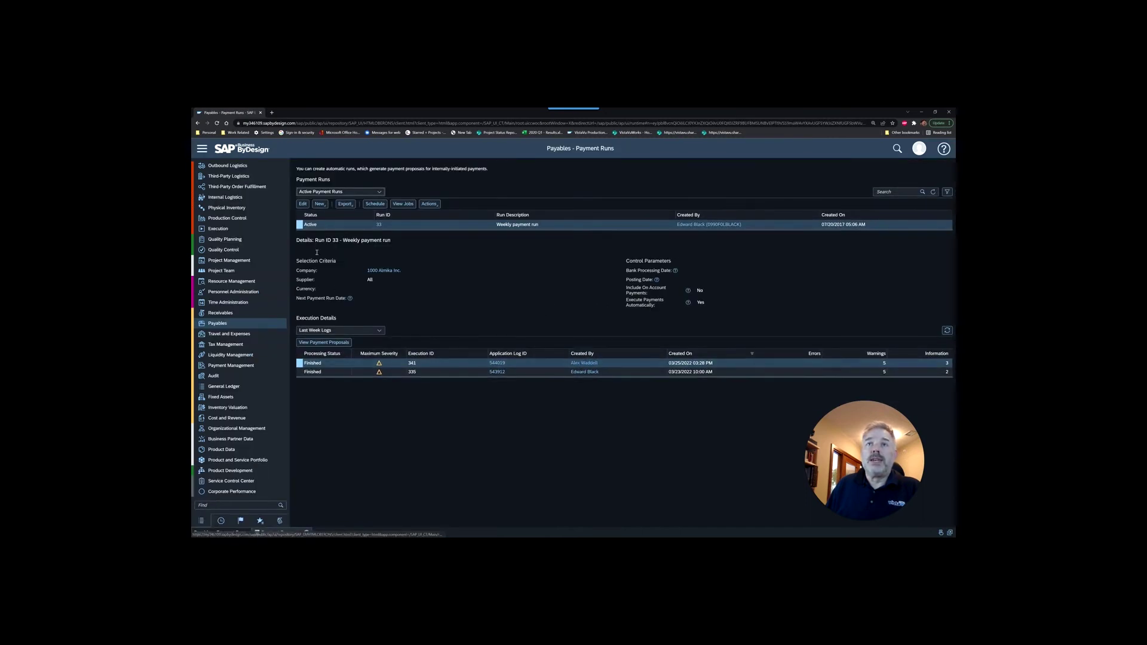
scroll(236, 324, up, 5)
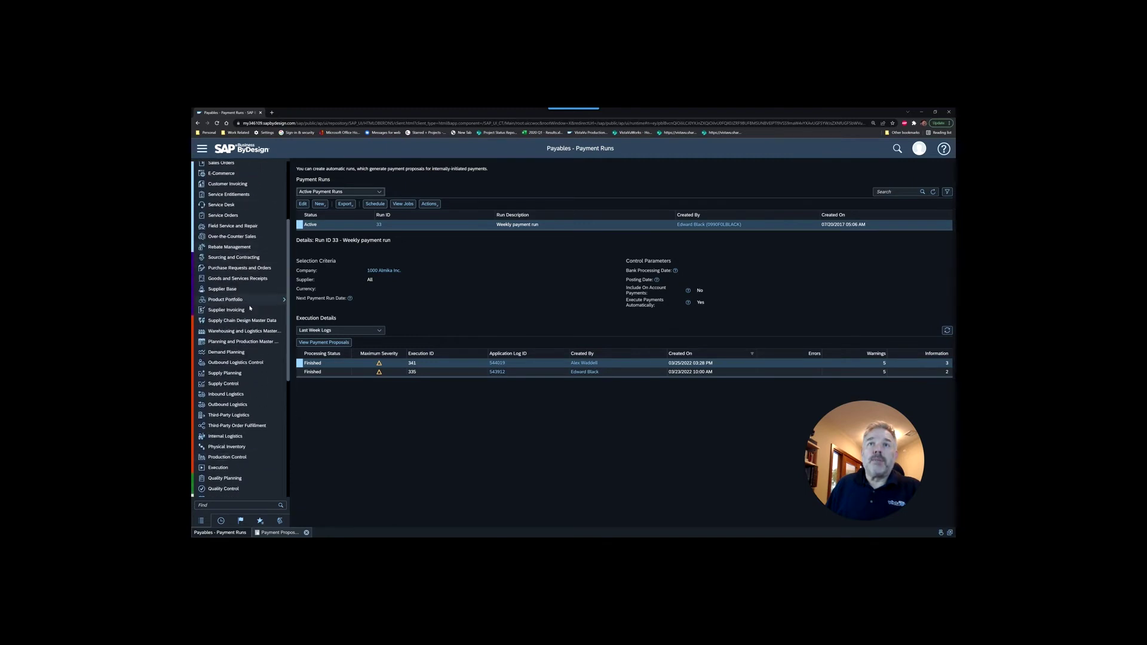
List all supplier invoices, review invoice 2301, and return to Payment Proposal List 54
mouse_move(263, 310)
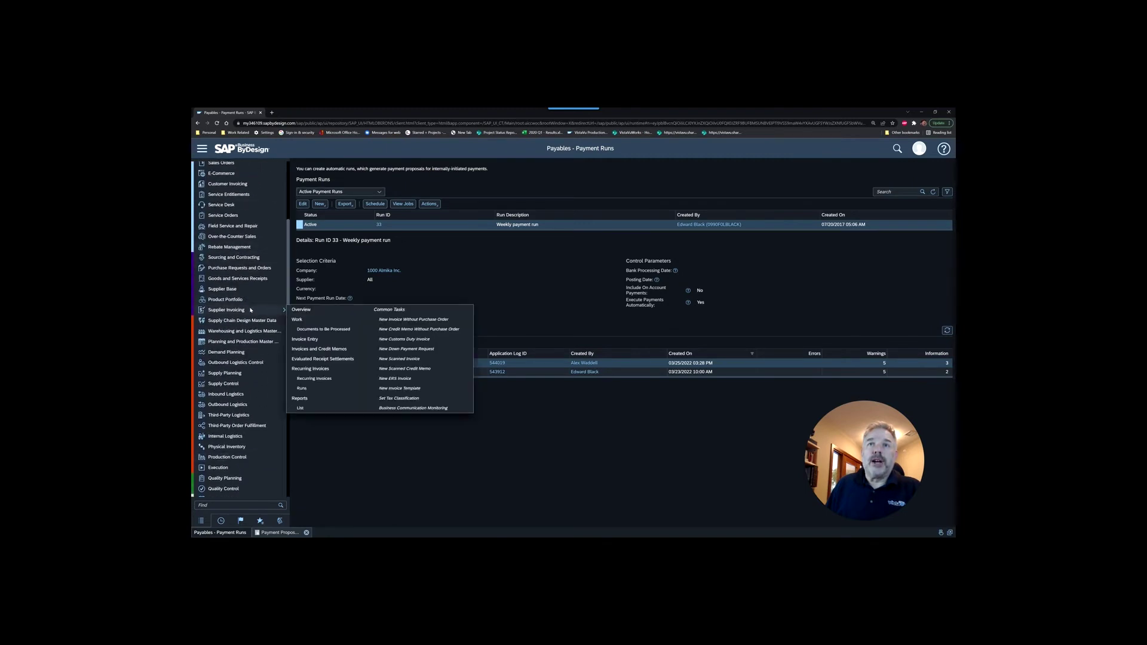
click(344, 349)
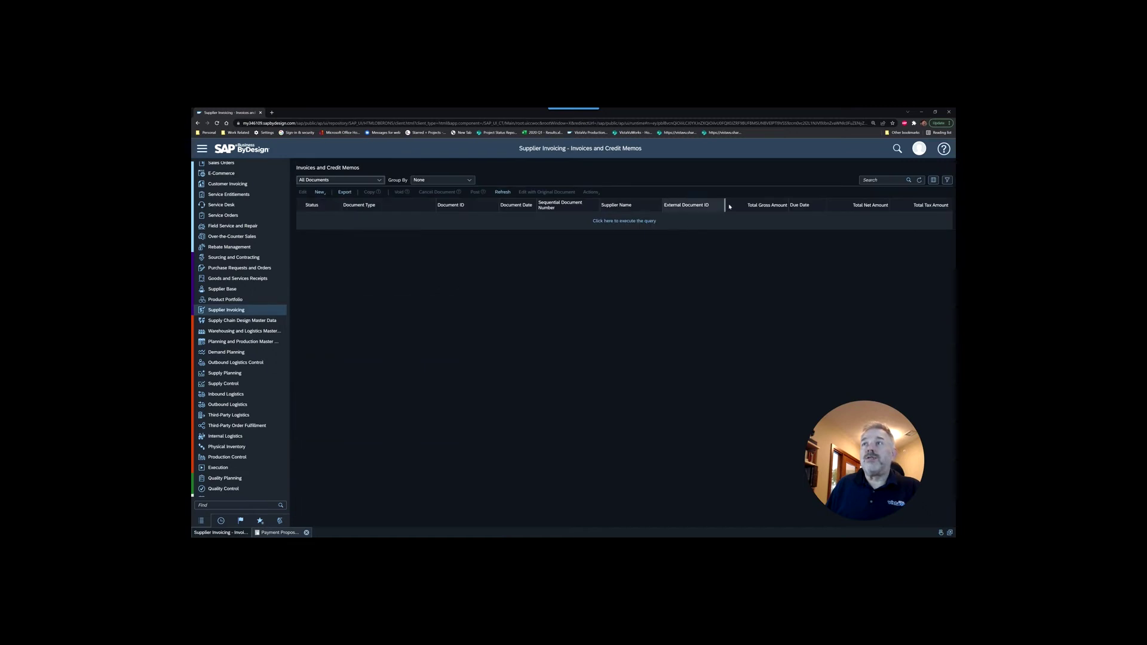
click(624, 221)
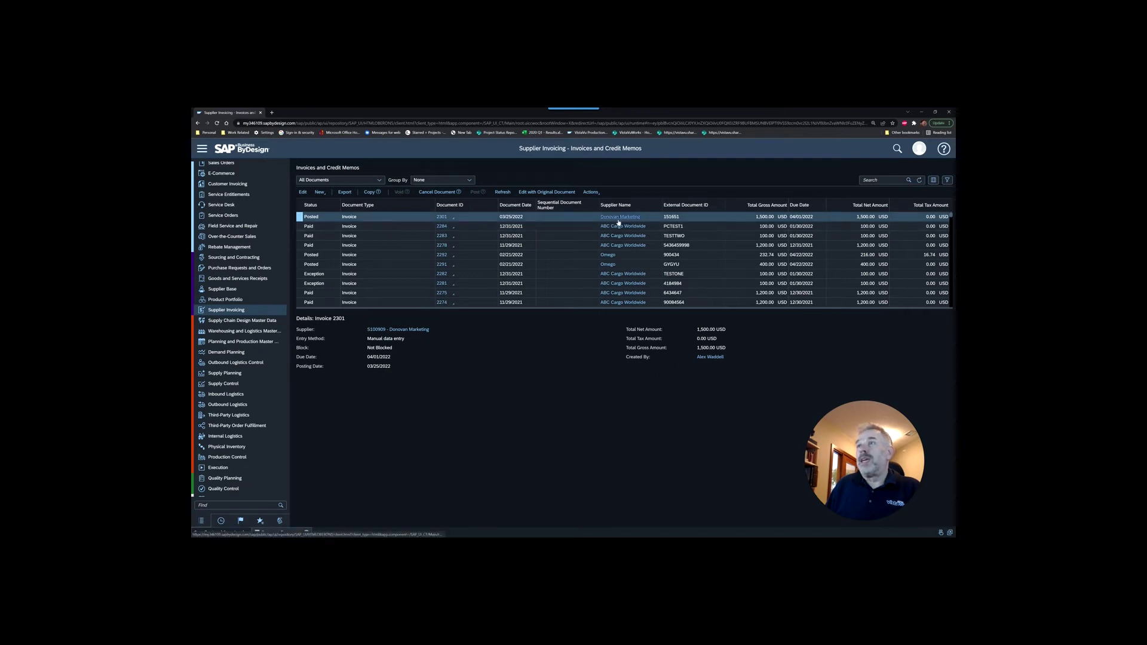
click(303, 192)
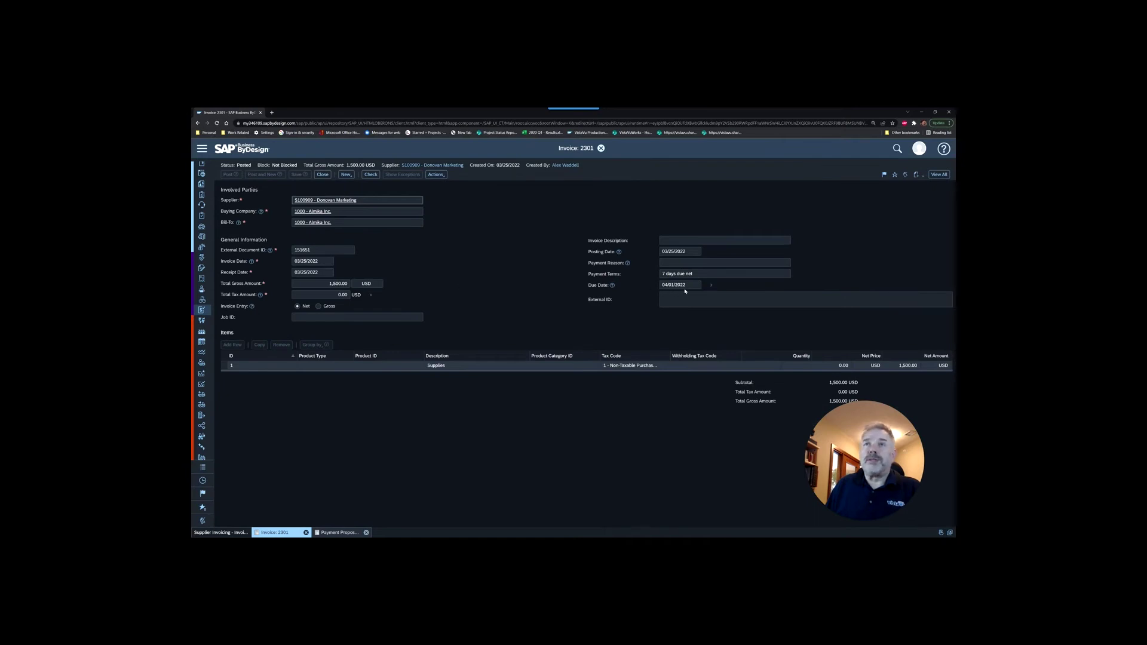
click(322, 174)
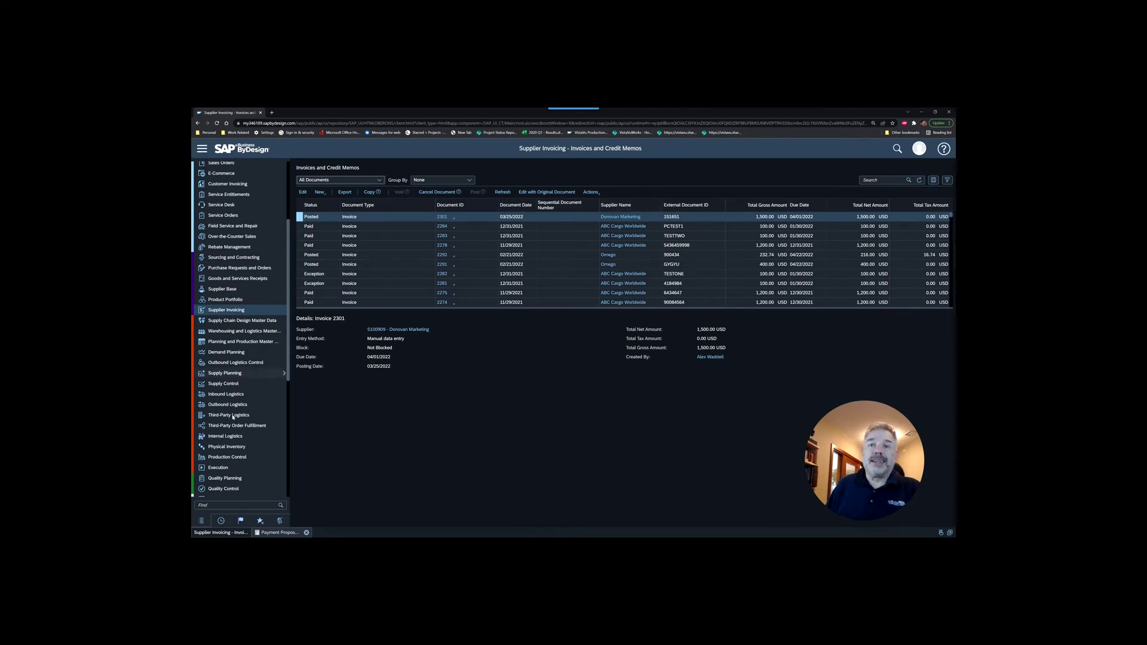
click(278, 533)
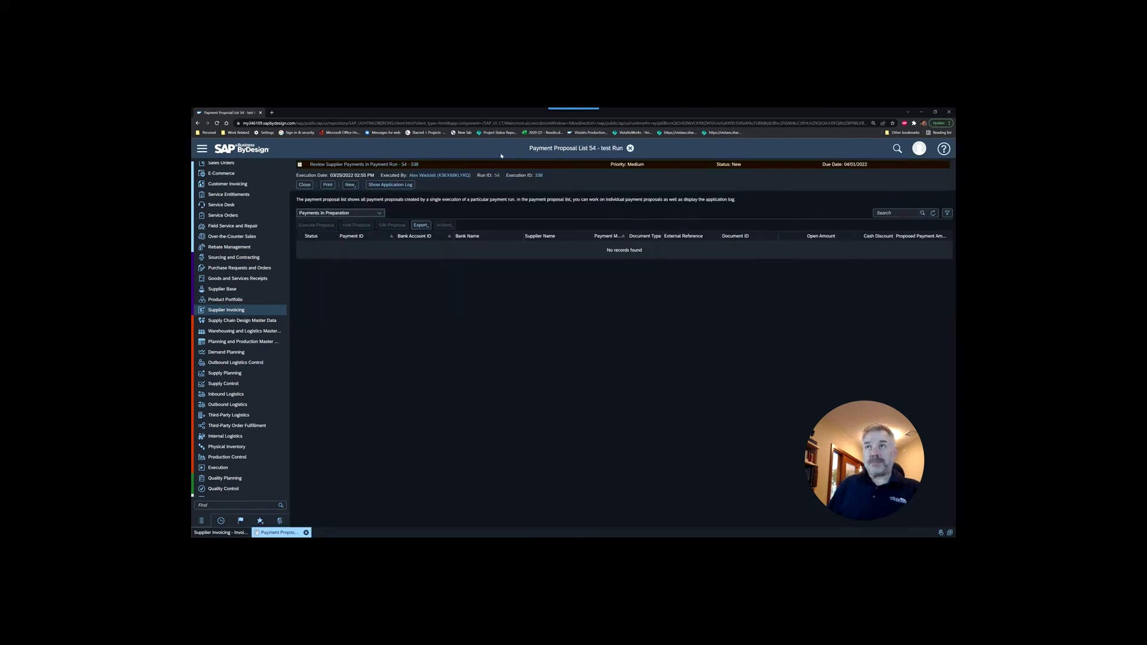
Close Proposal List 54 and start a new payment run from Payables > Payment Runs
click(631, 149)
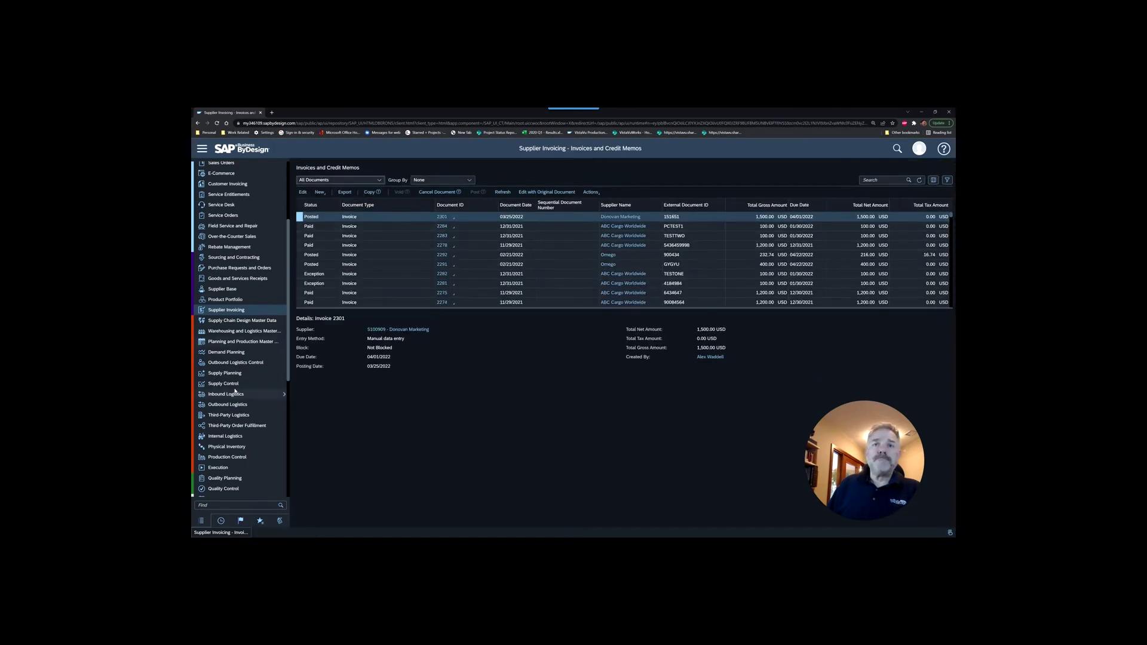
scroll(259, 296, down, 4)
mouse_move(233, 323)
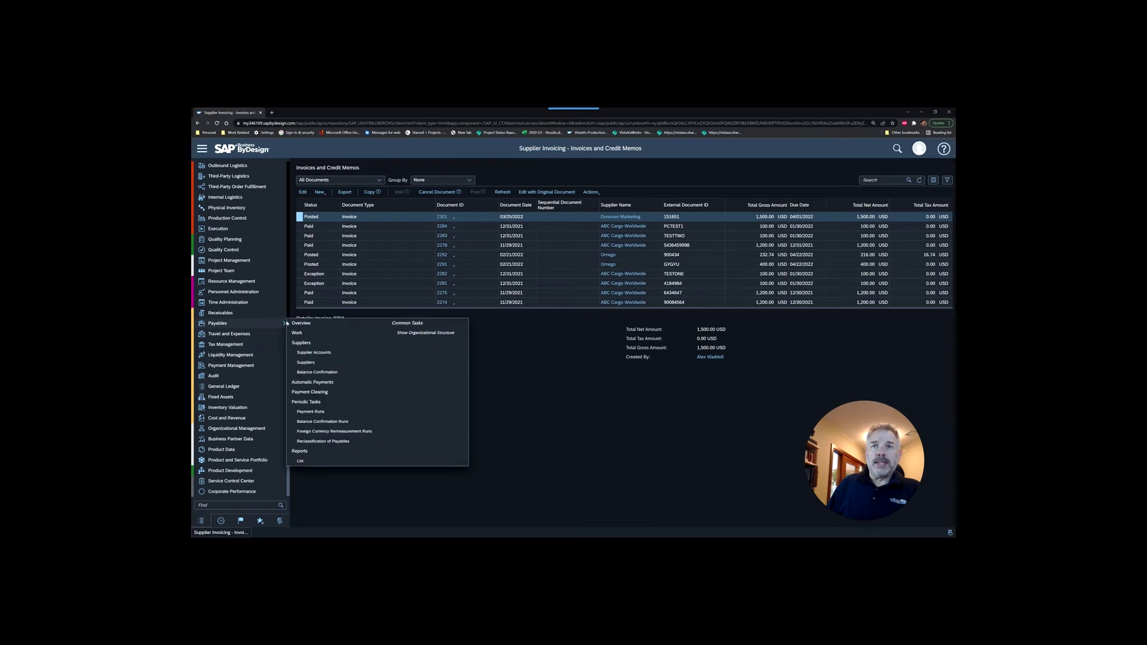
click(379, 412)
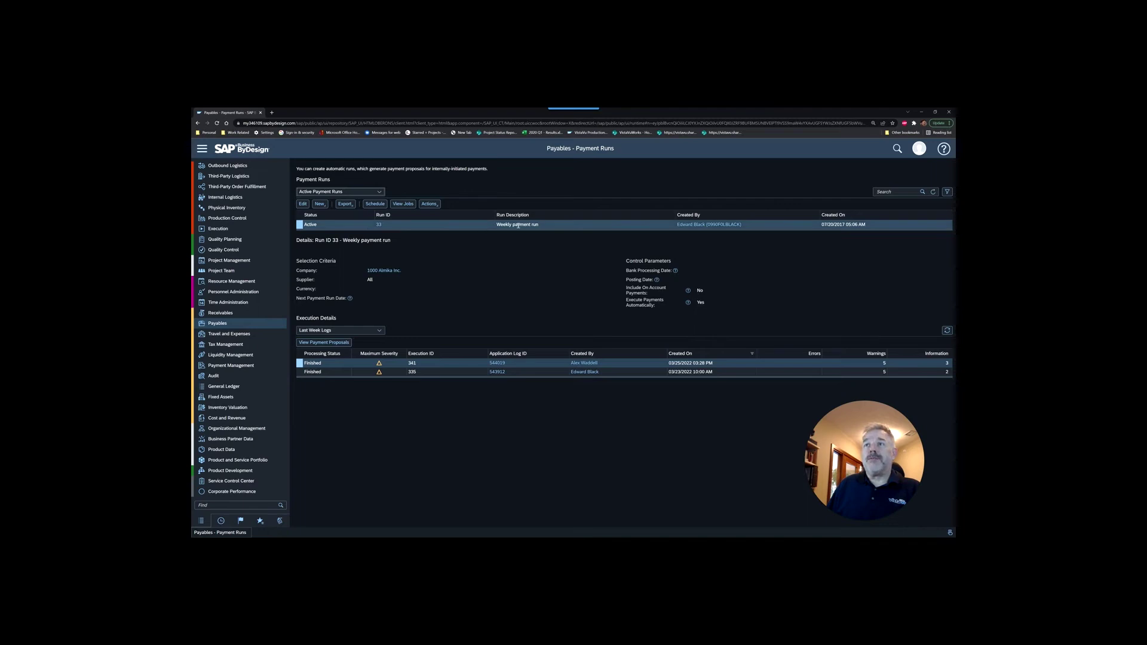
click(322, 205)
click(339, 217)
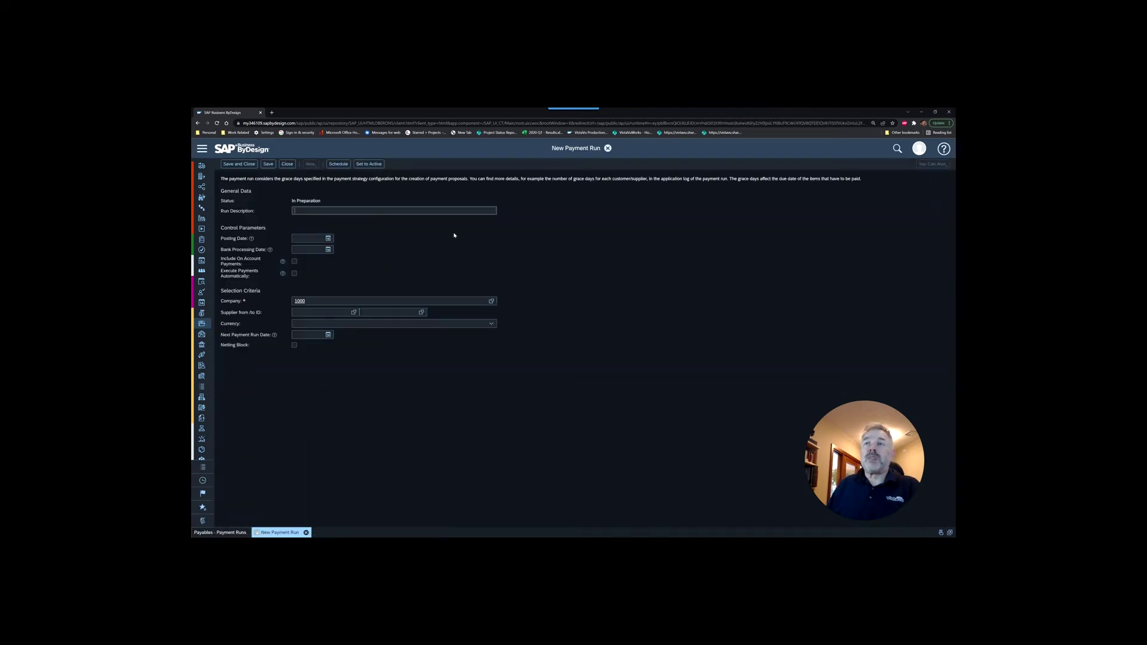
Enter 'Select Future Invoices' as the run description
click(336, 212)
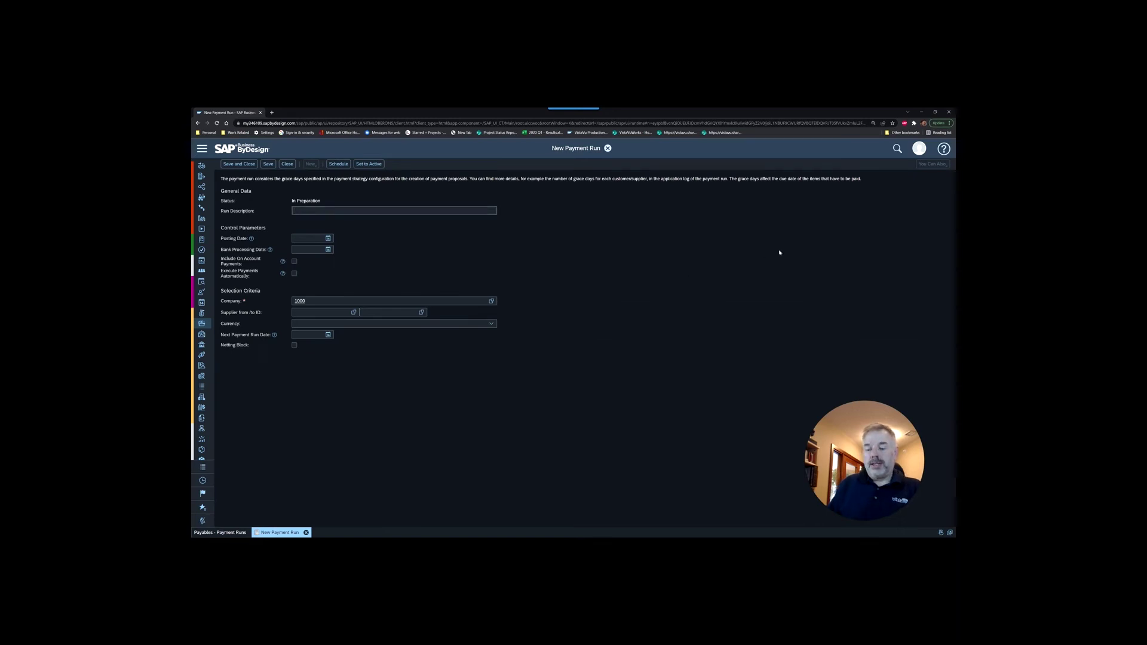
text(Select Future)
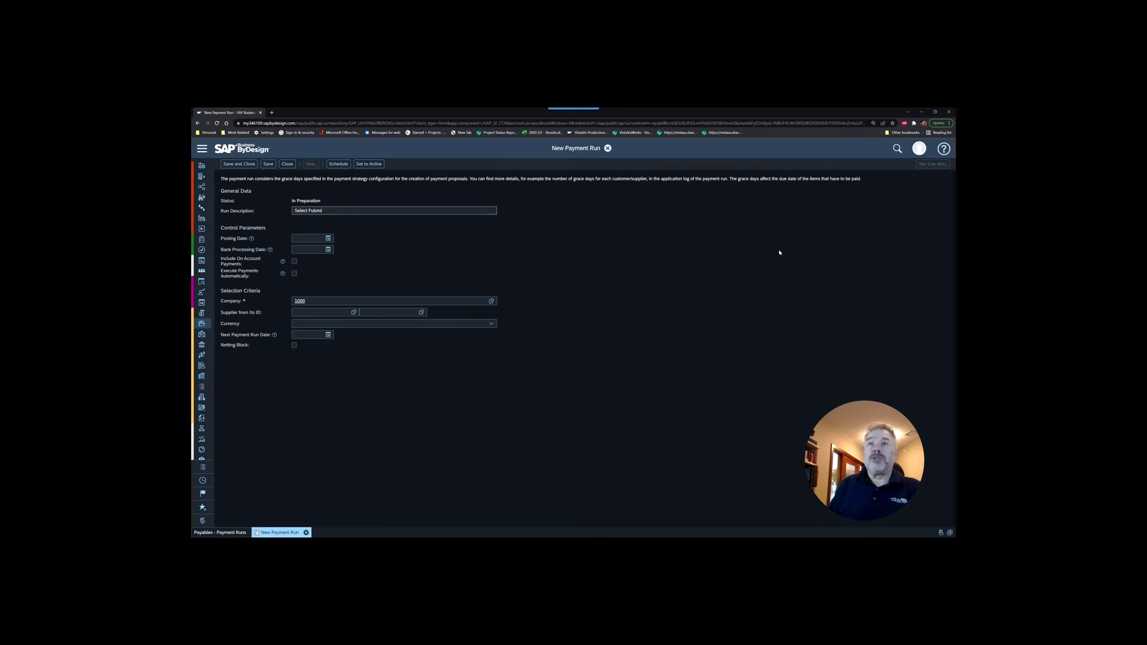
text( Payments)
key(BackSpace)
key(BackSpace)
key(BackSpace)
text(Invoices)
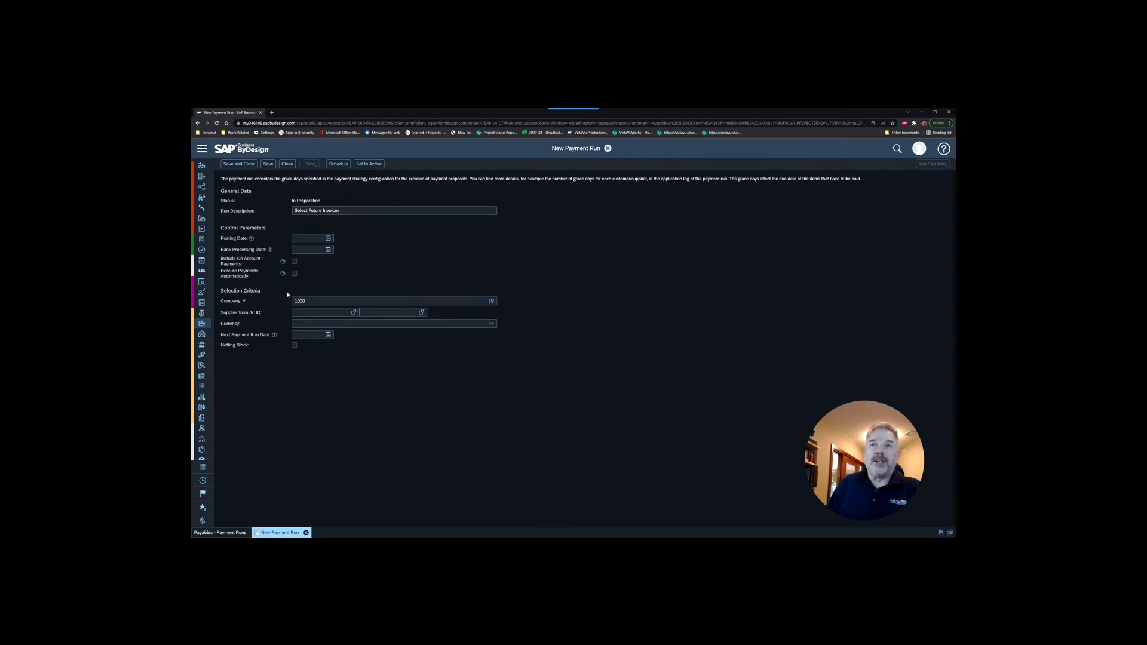
Set the next payment run date to 04/15/2022
click(303, 335)
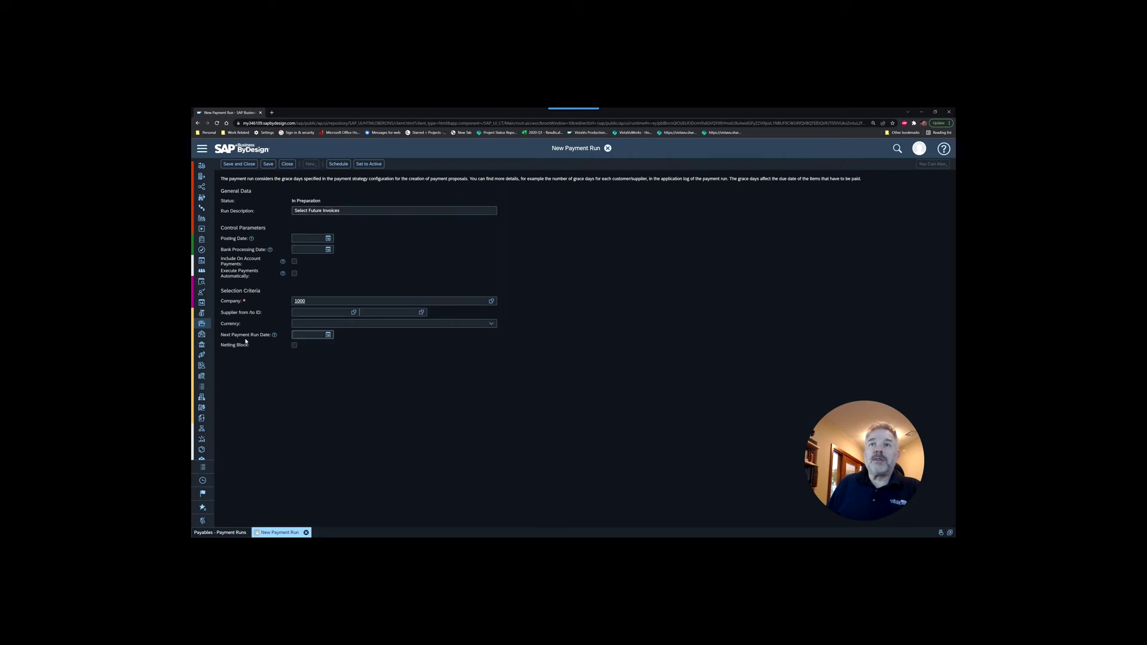
mouse_move(271, 340)
click(274, 338)
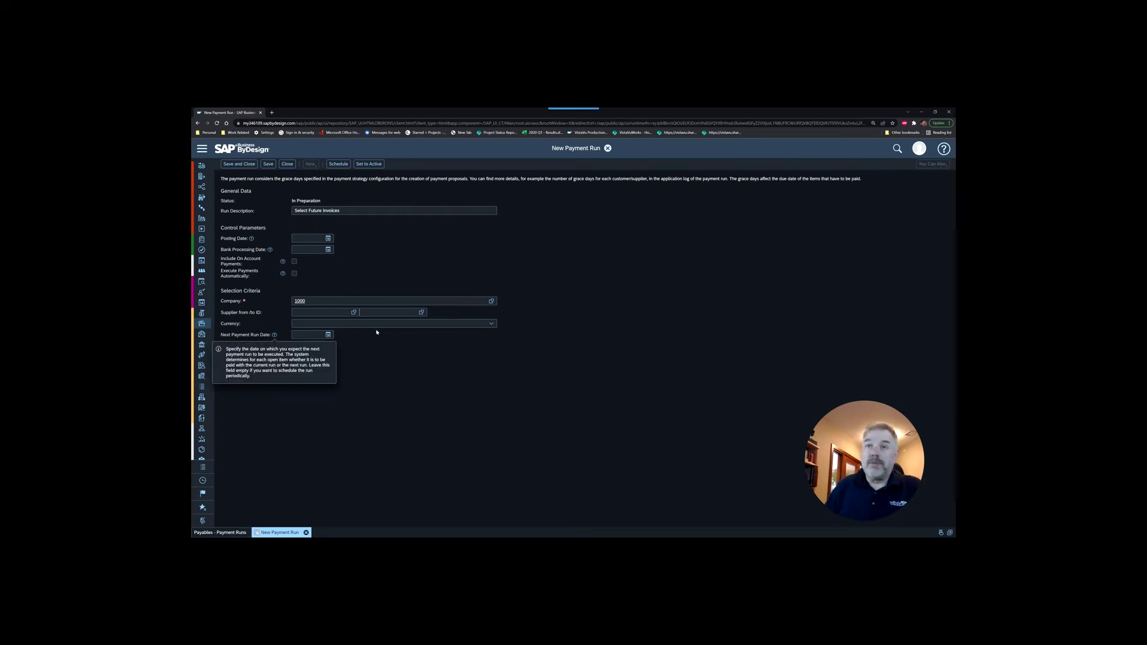
click(316, 336)
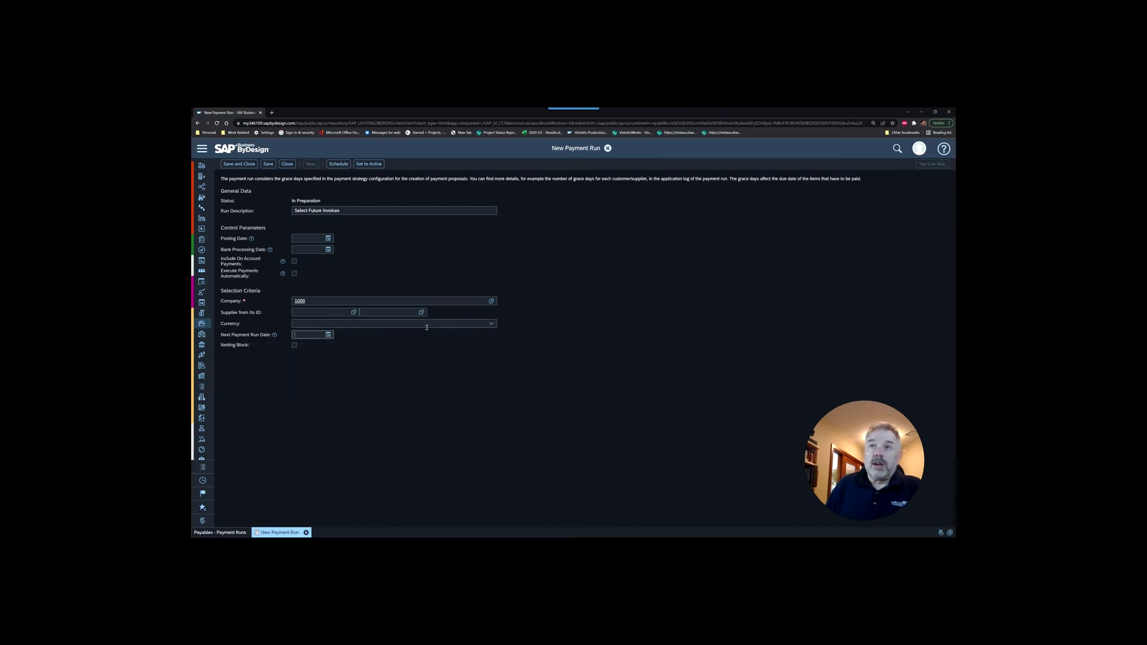
text(04/15)
key(Tab)
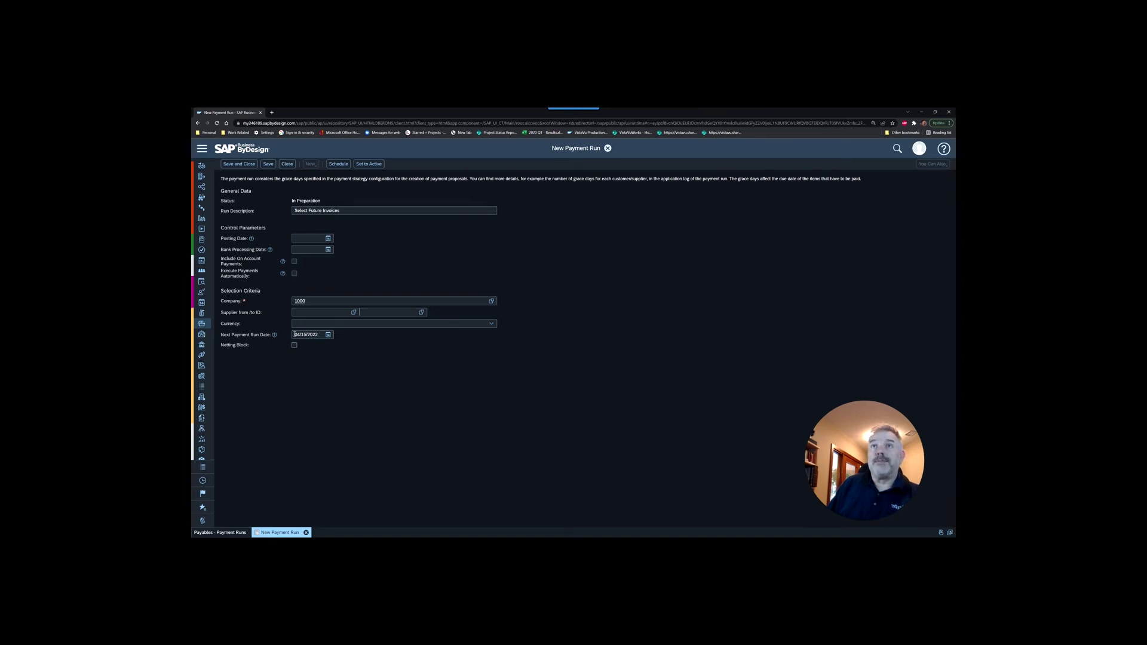
Activate the new run and schedule it to start immediately, saving it as Payment Run 57
click(368, 164)
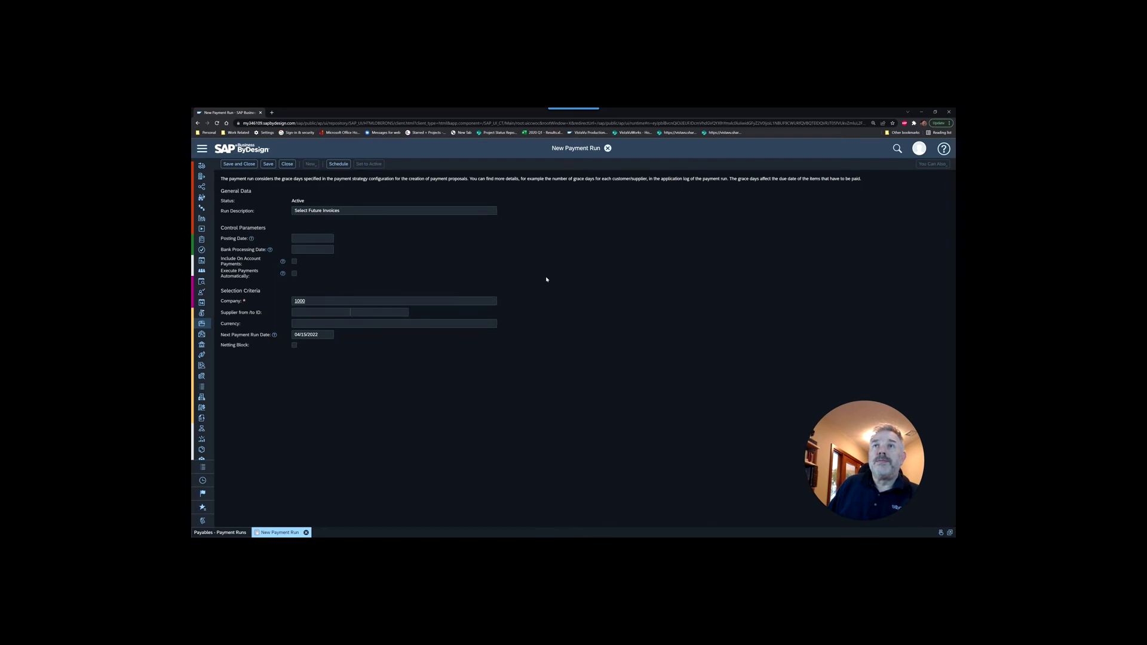
click(338, 165)
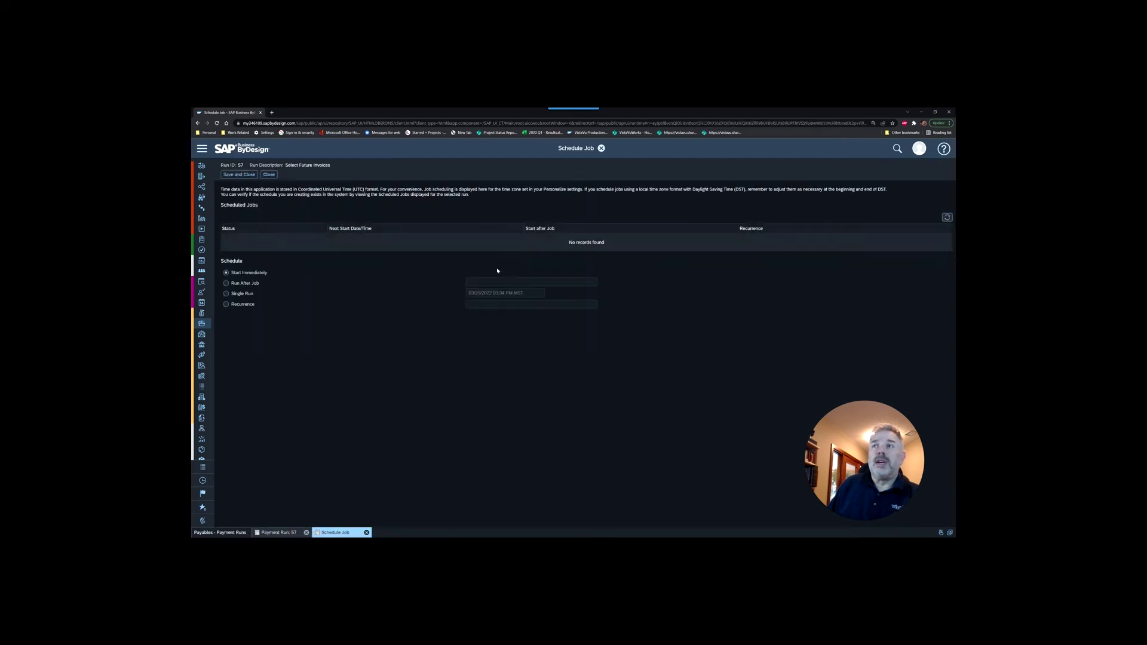
click(239, 174)
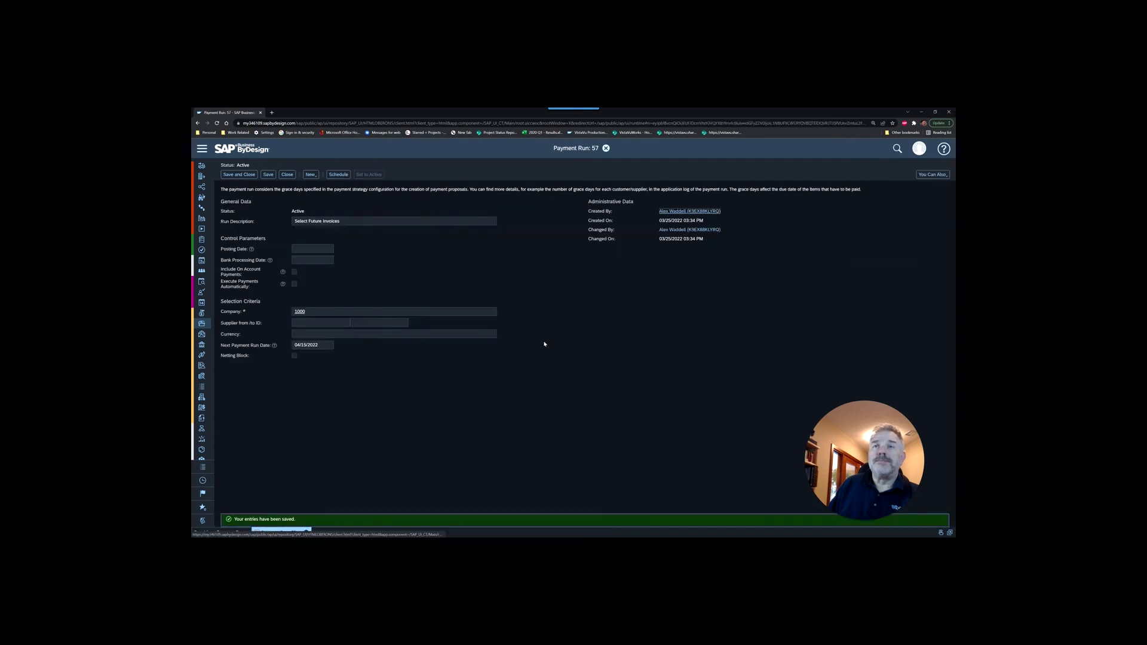
Refresh Payment Runs, confirm run 57's execution finished, and open its Payment Proposal List 57
click(288, 174)
click(933, 193)
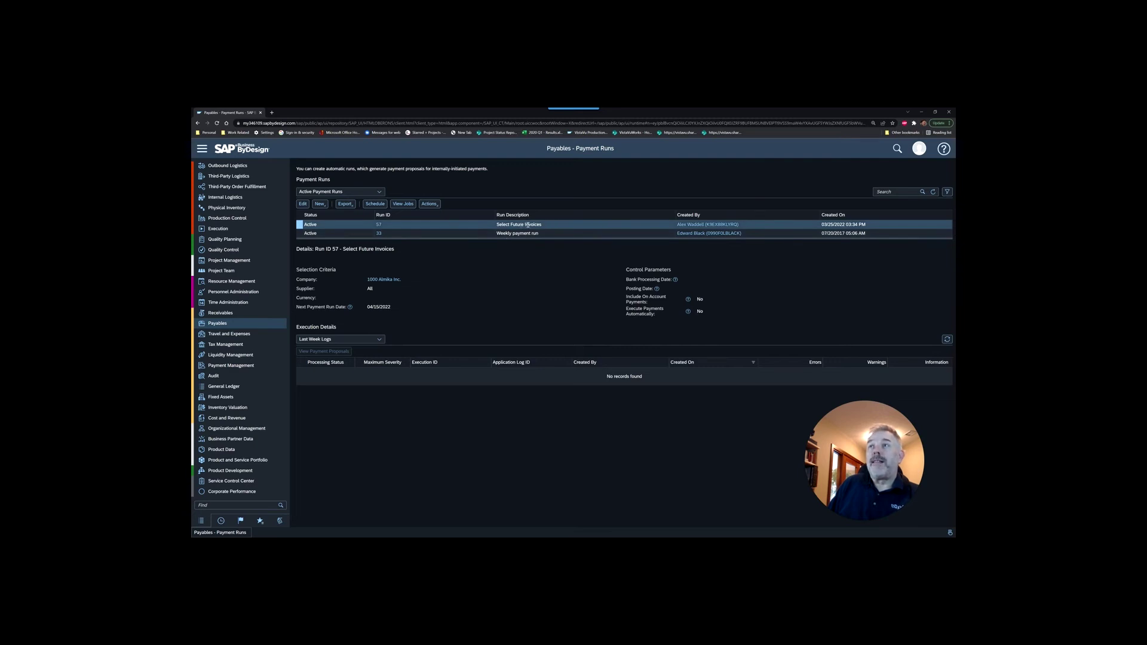
click(549, 234)
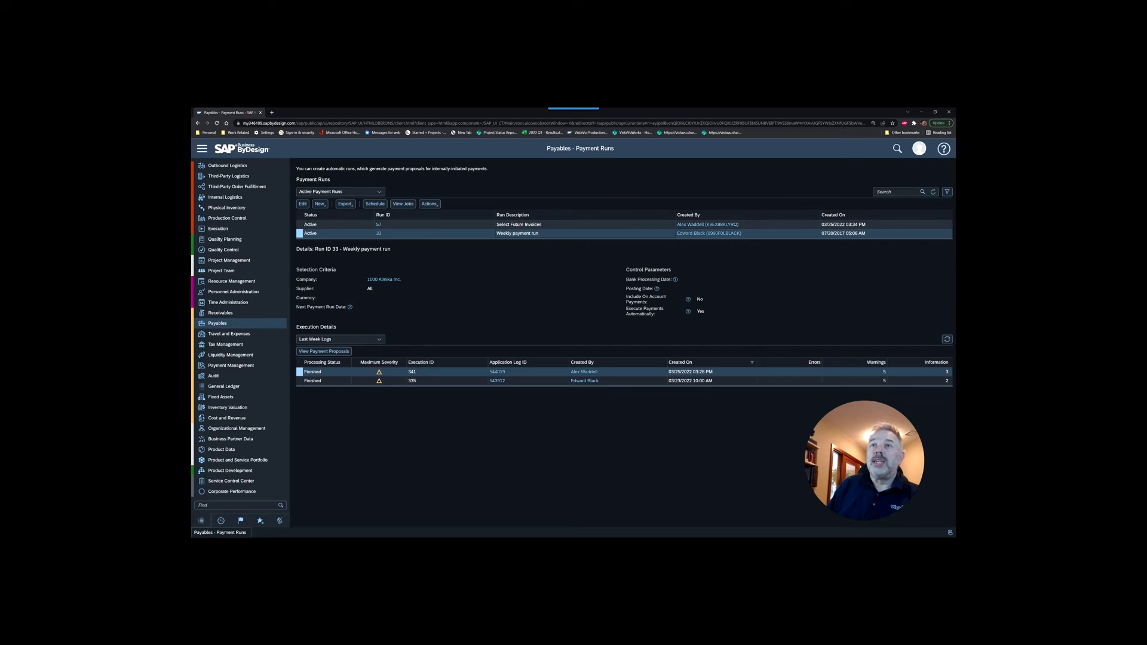
click(304, 225)
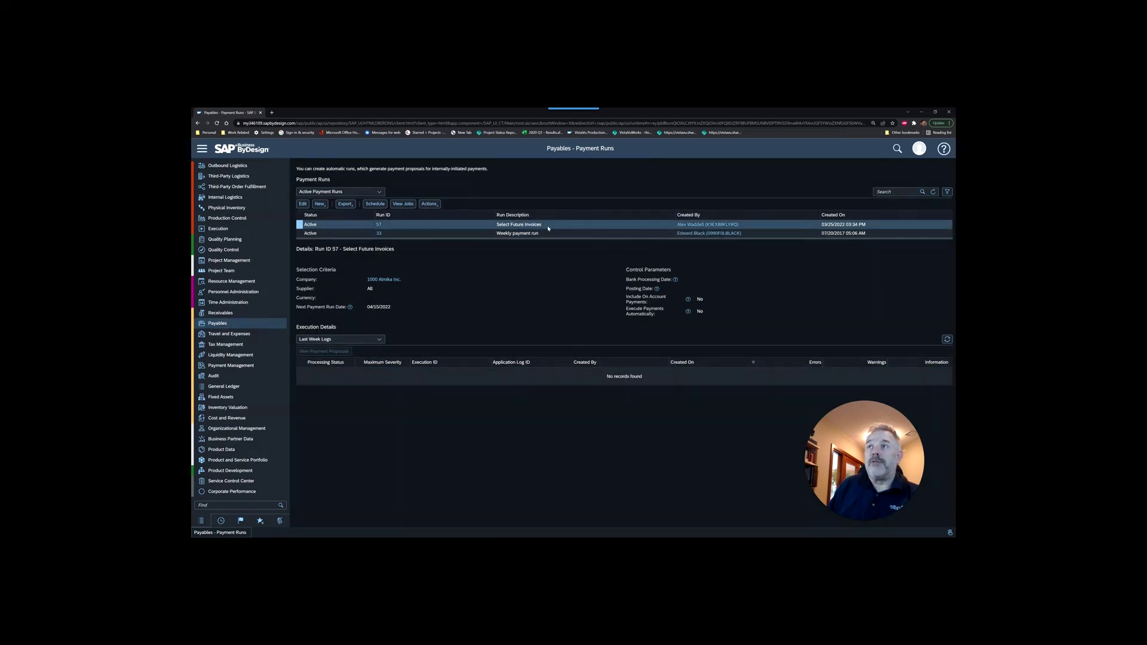
click(946, 340)
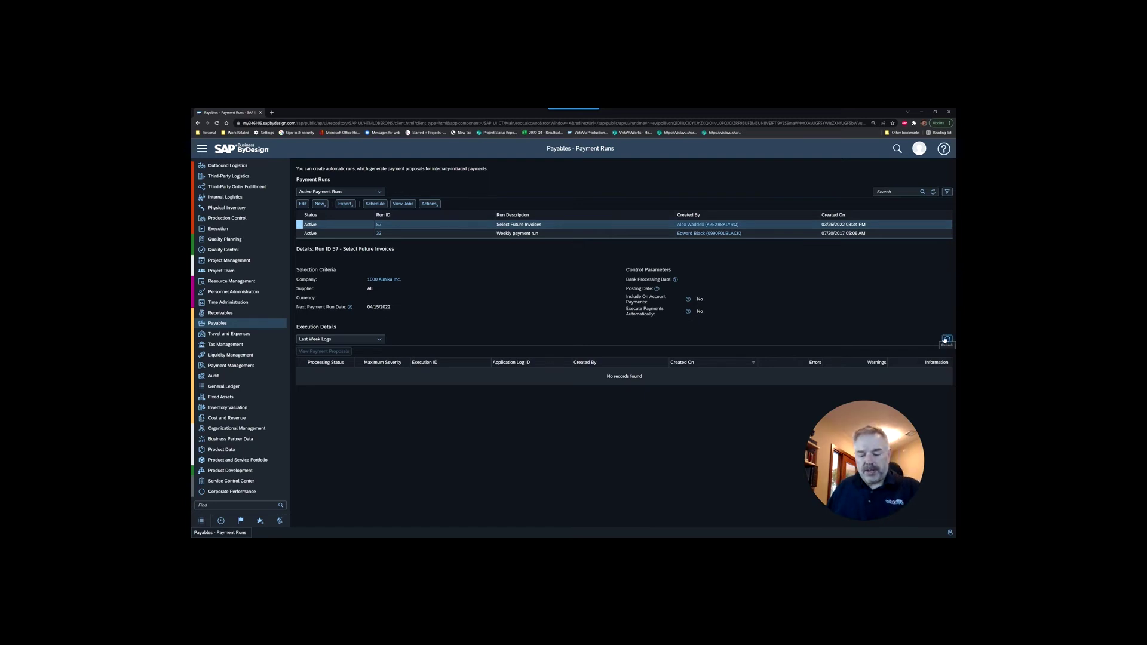
click(946, 340)
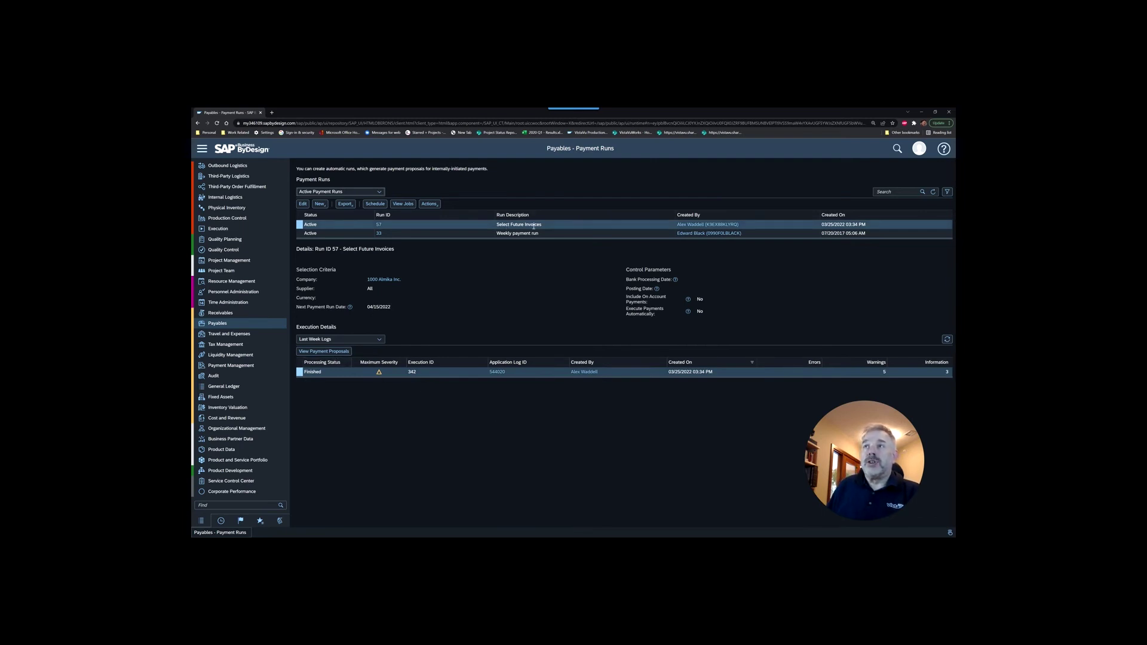
click(321, 353)
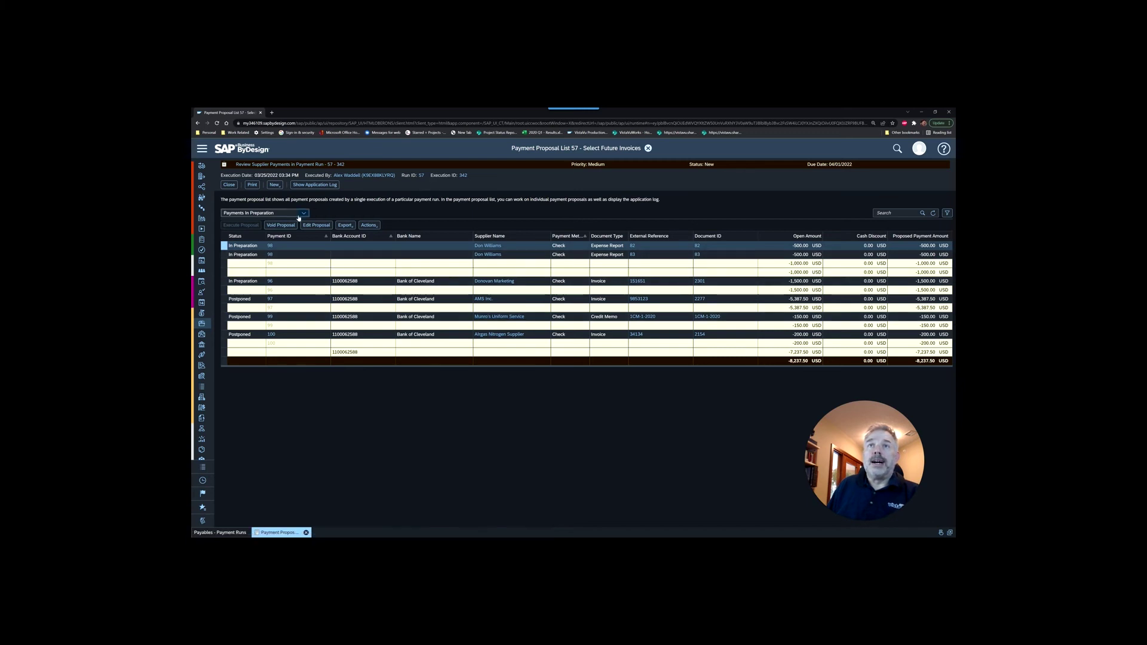
Return postponed proposals to In Preparation and void the -150.00 USD Munro's Uniform Service credit memo
click(230, 299)
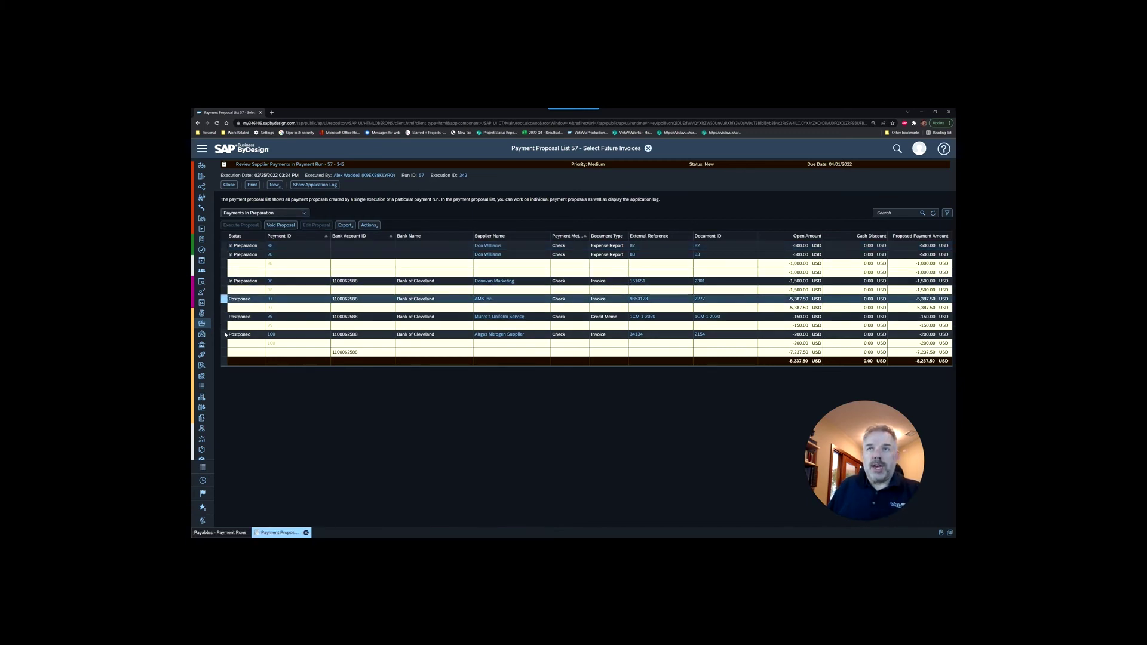
shift+click(225, 335)
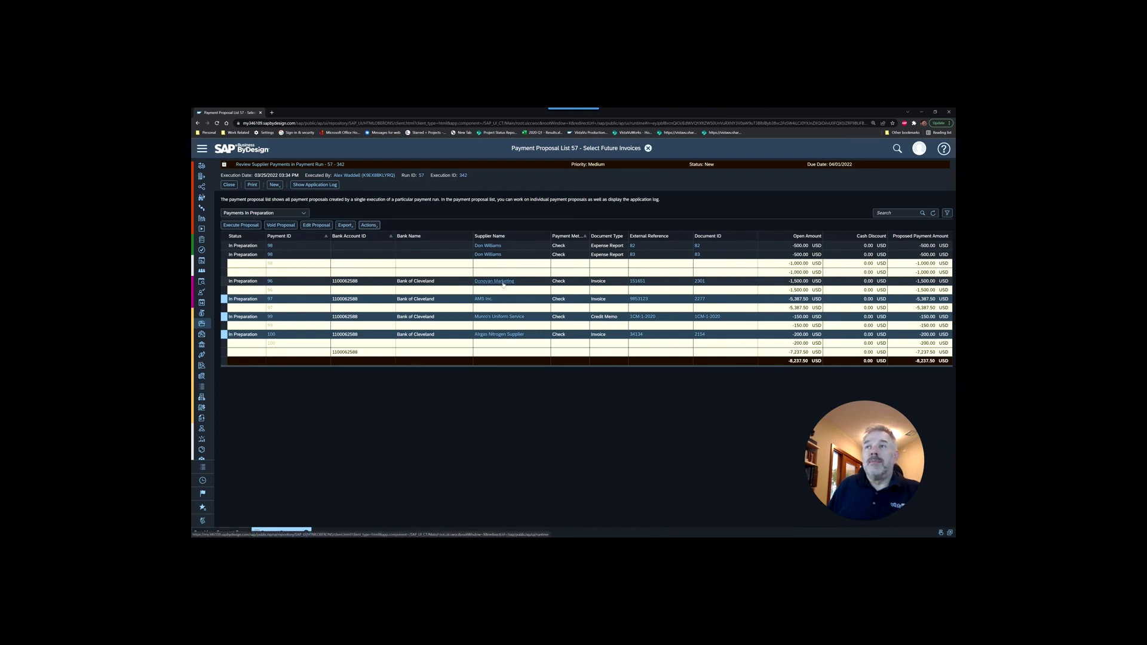
click(224, 291)
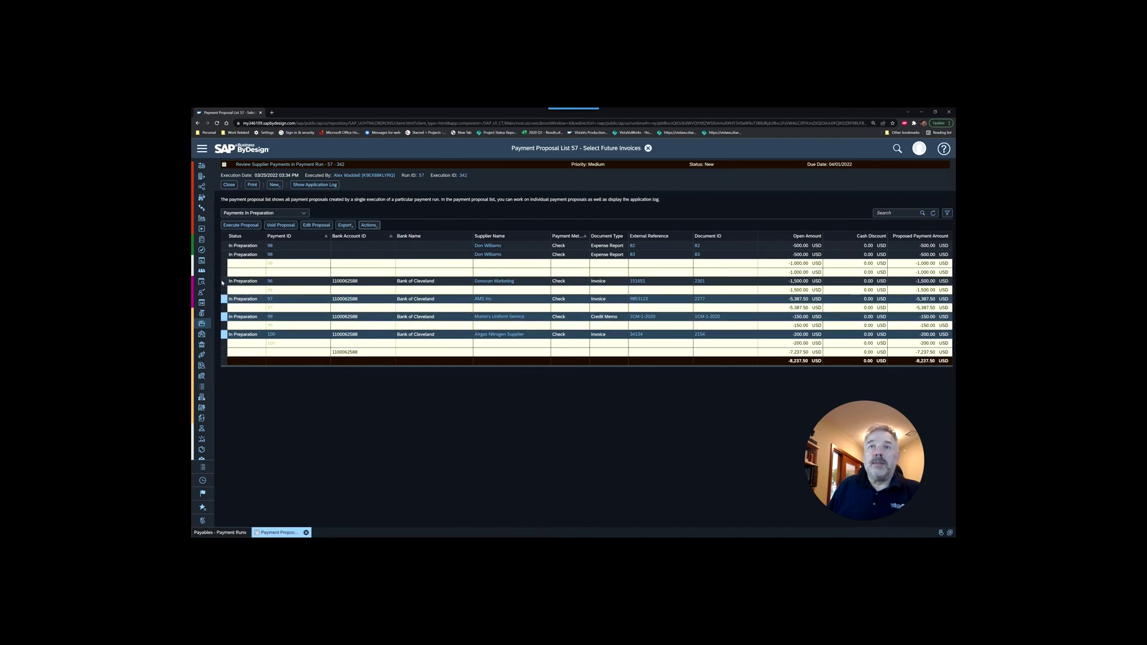
click(224, 317)
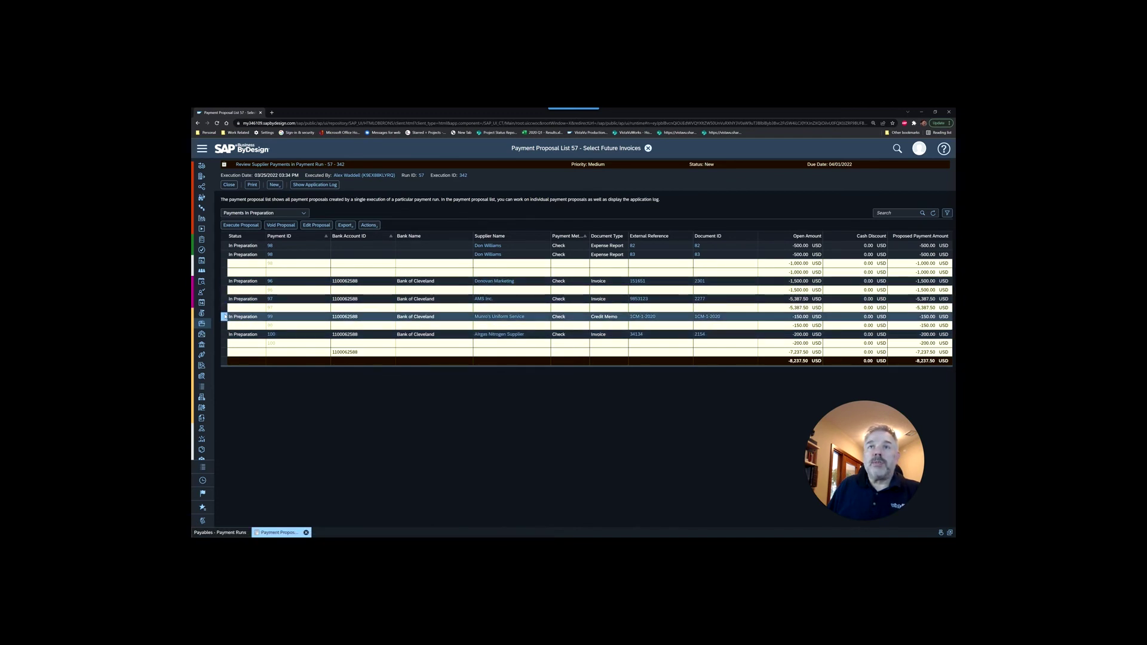
click(290, 227)
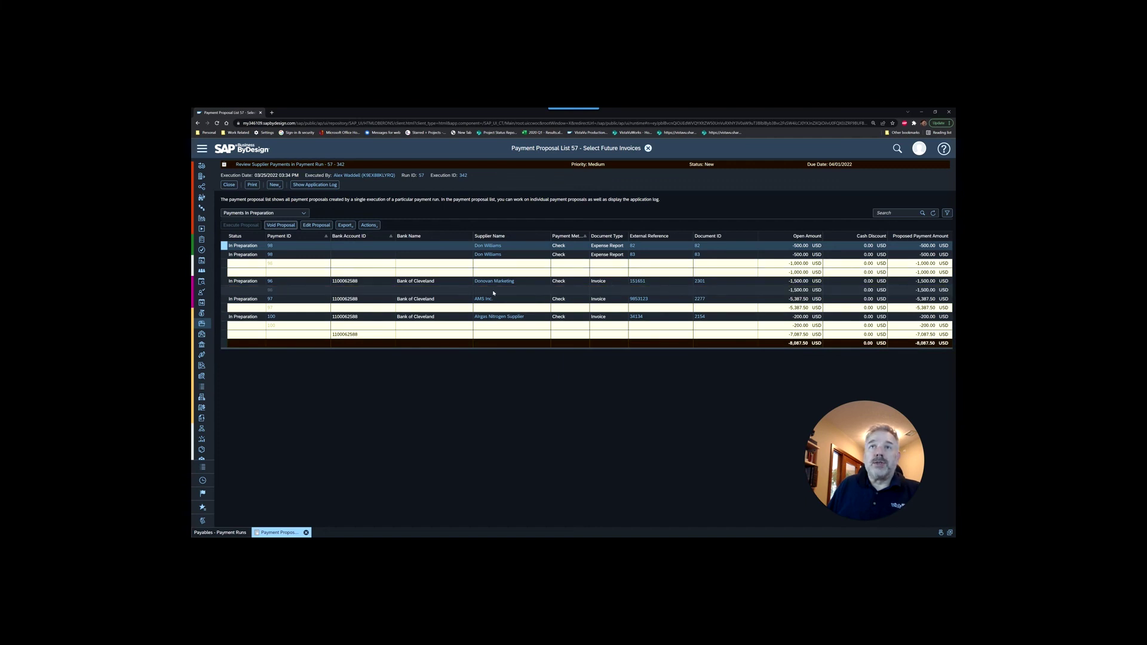
click(257, 280)
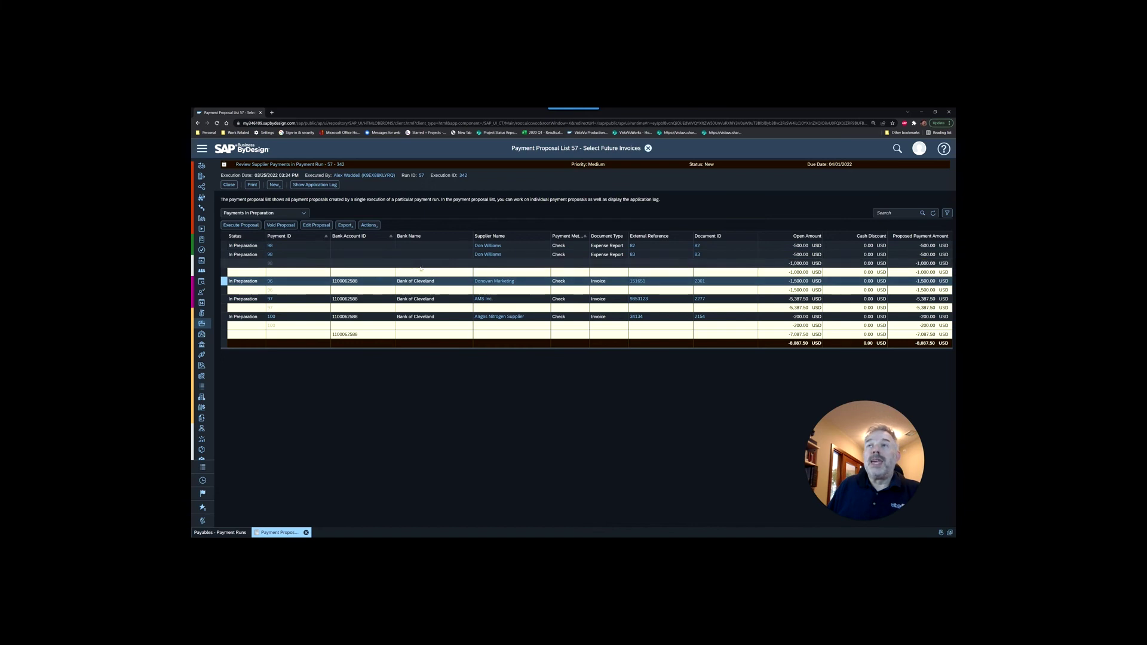
Open the Payment Monitor showing four outgoing checks In Preparation and compare with Proposal List 57
click(202, 148)
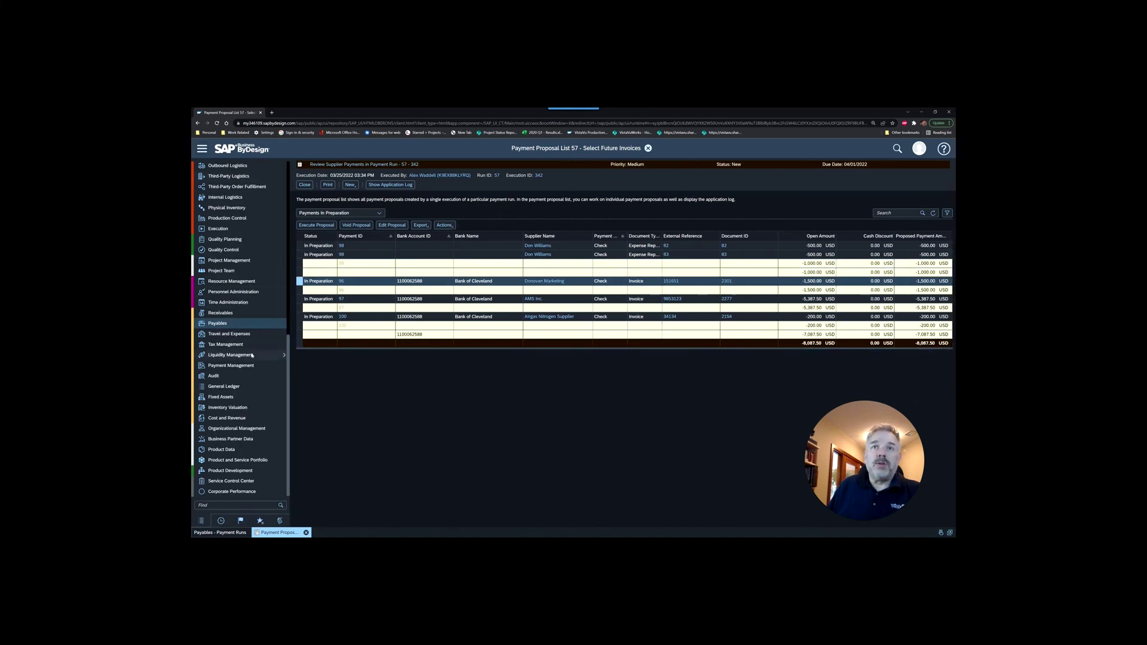
mouse_move(265, 368)
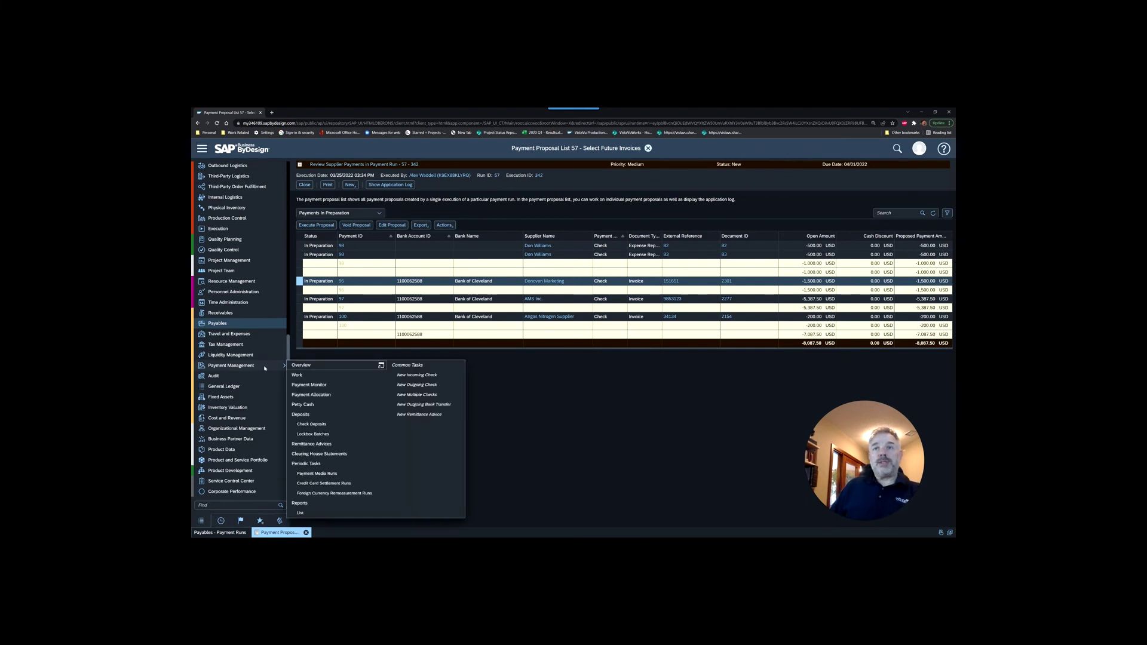
click(335, 385)
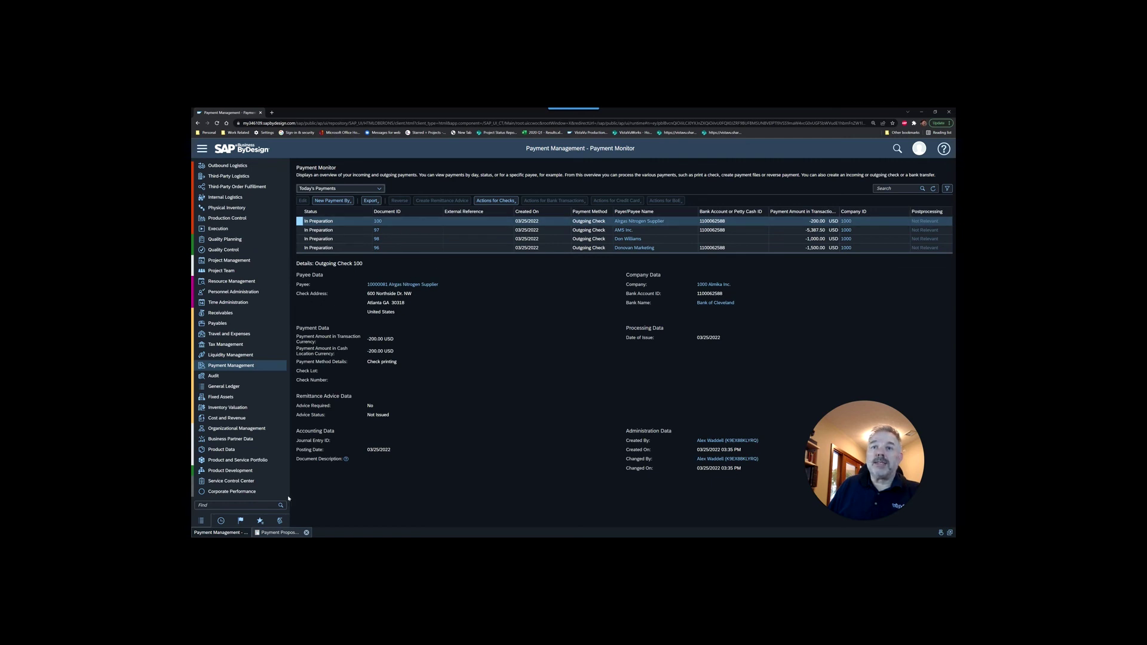
click(278, 533)
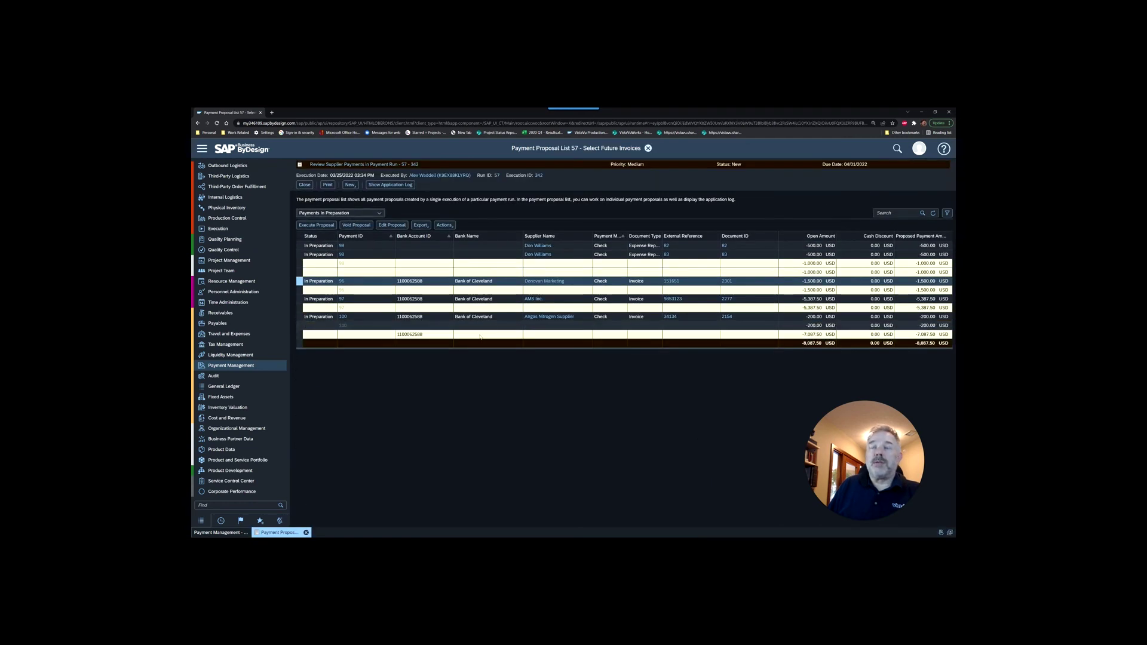
click(304, 221)
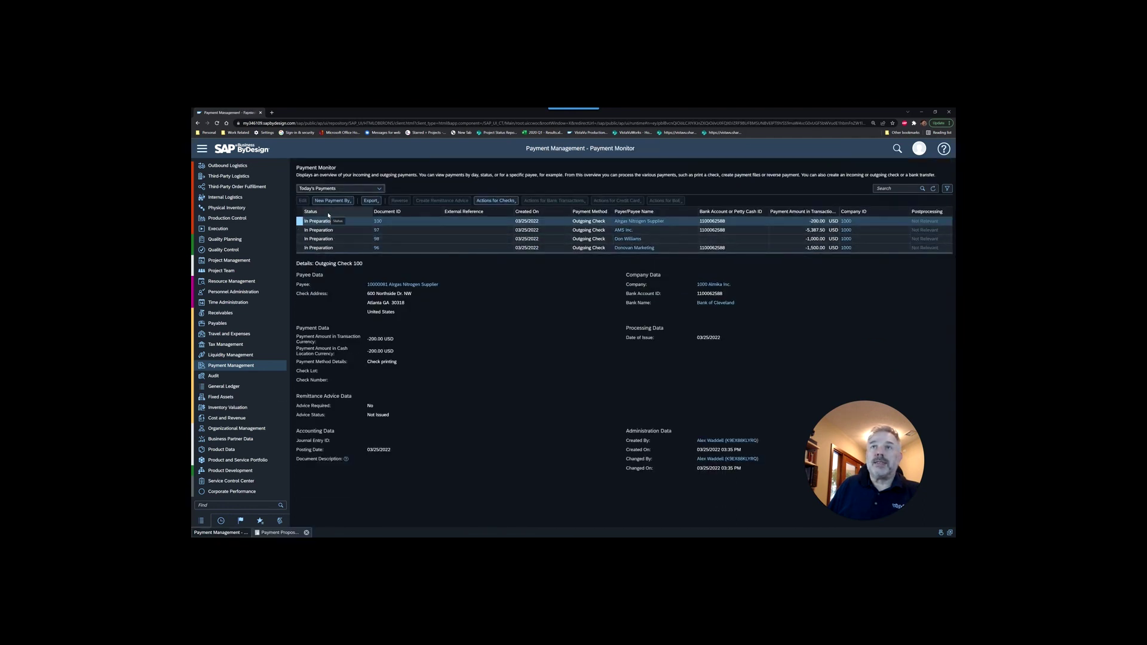
click(281, 533)
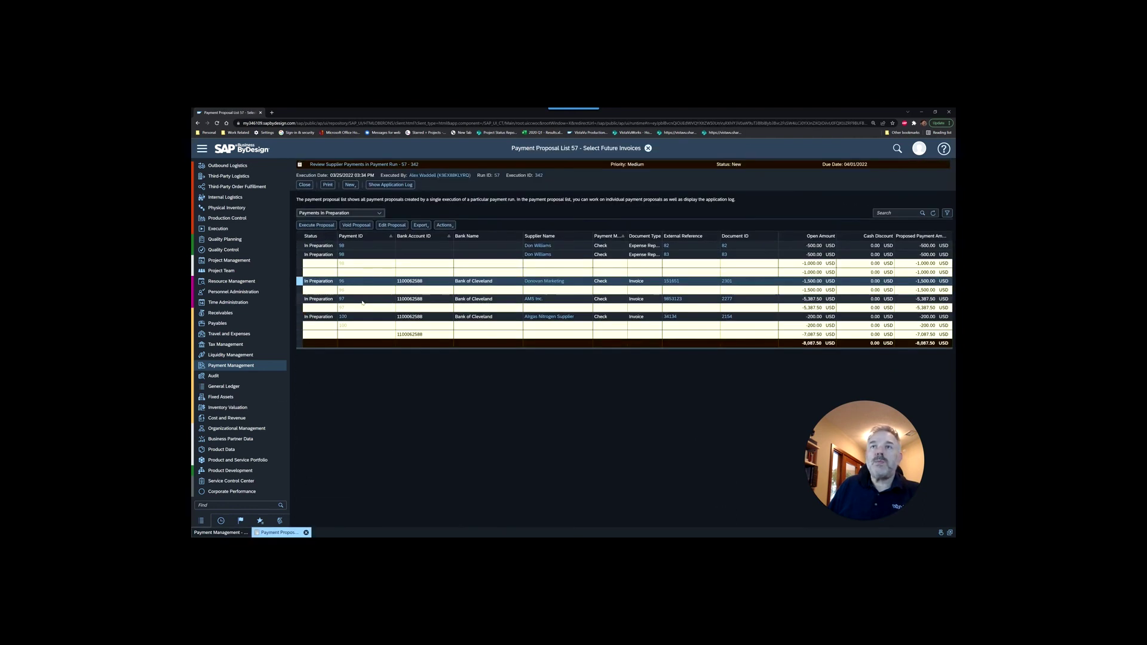
Execute proposals 96, 97 and 100 from Payment Proposal List 57
shift+click(301, 316)
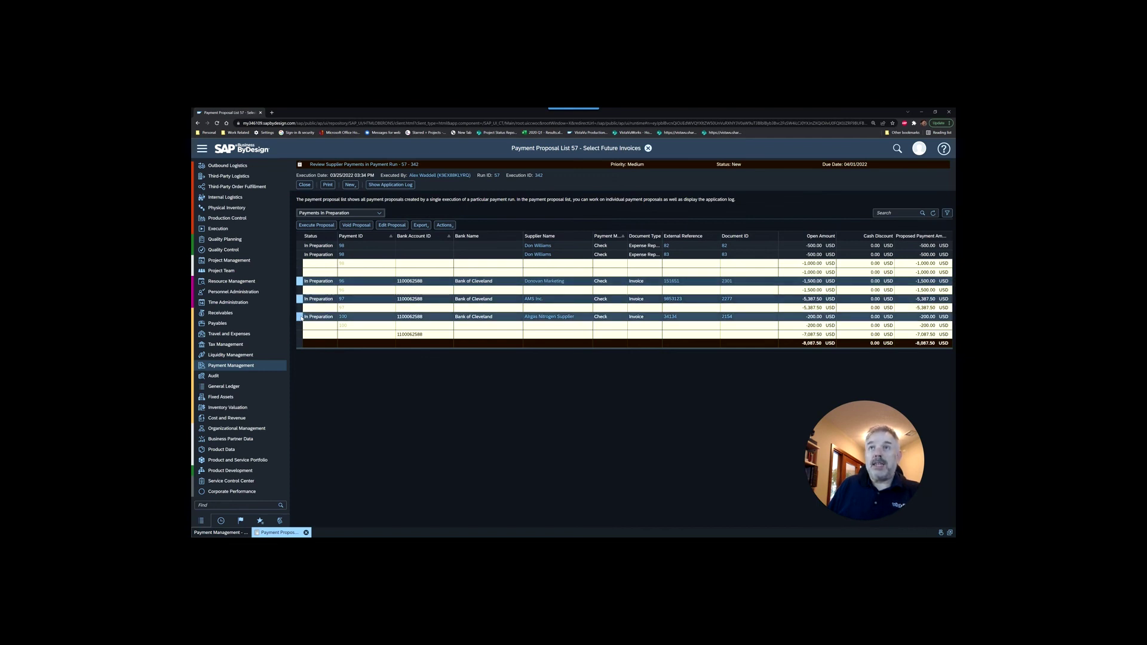
click(315, 225)
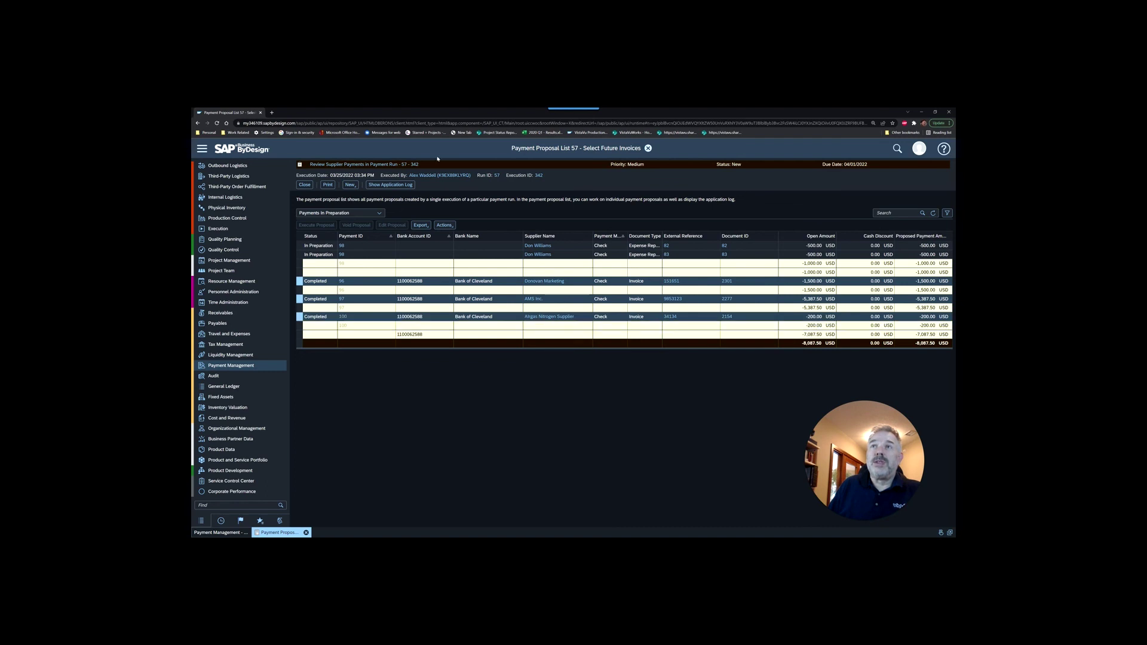
Close the proposal list and refresh the Payment Monitor so checks 96, 97 and 100 show Ready For Transfer
click(648, 148)
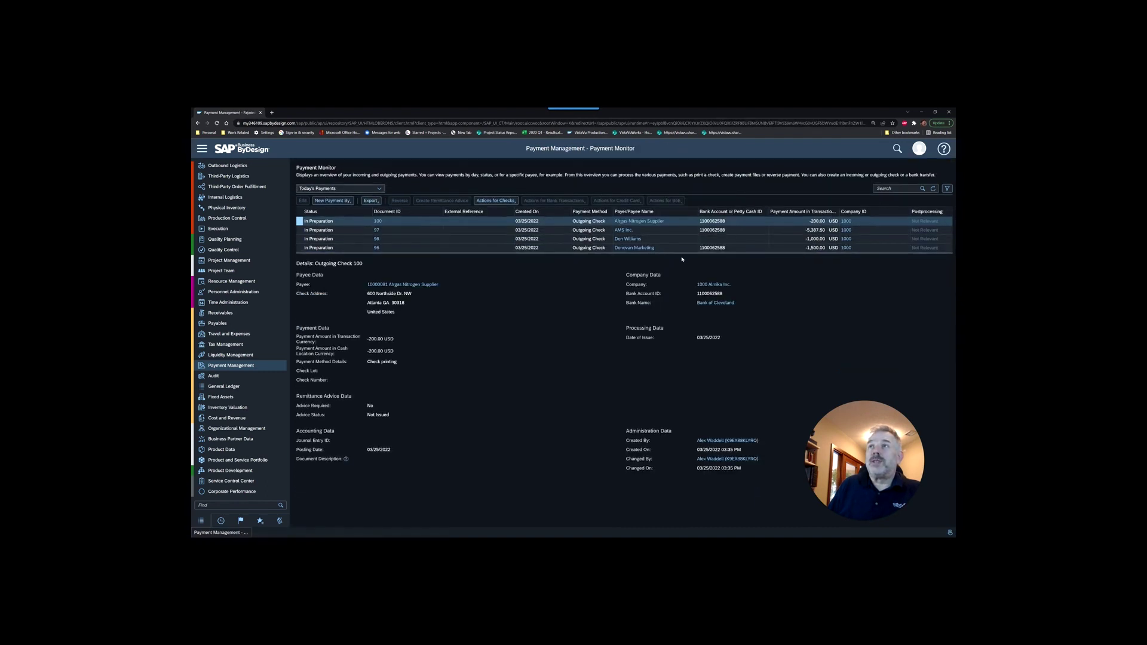
mouse_move(260, 367)
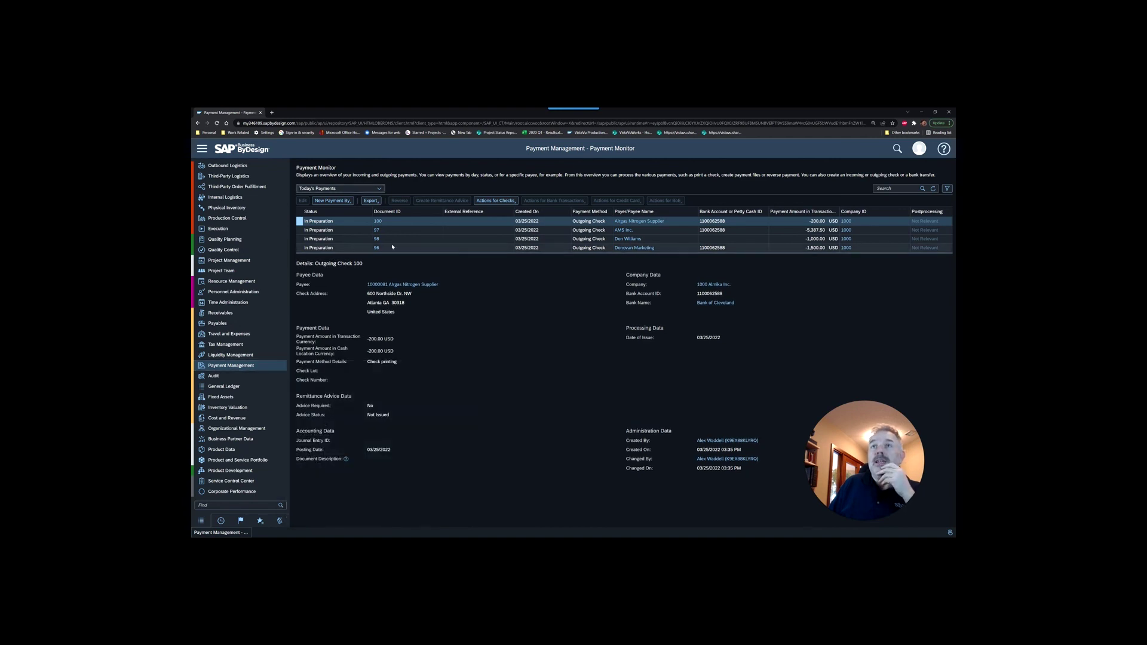
click(933, 188)
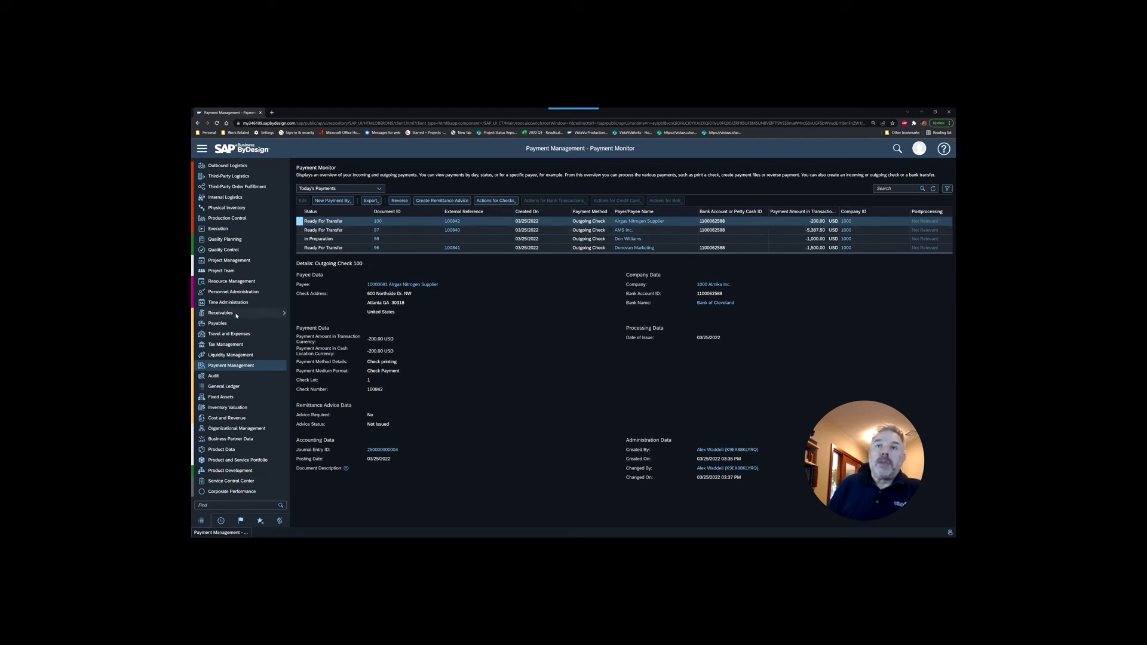
mouse_move(256, 328)
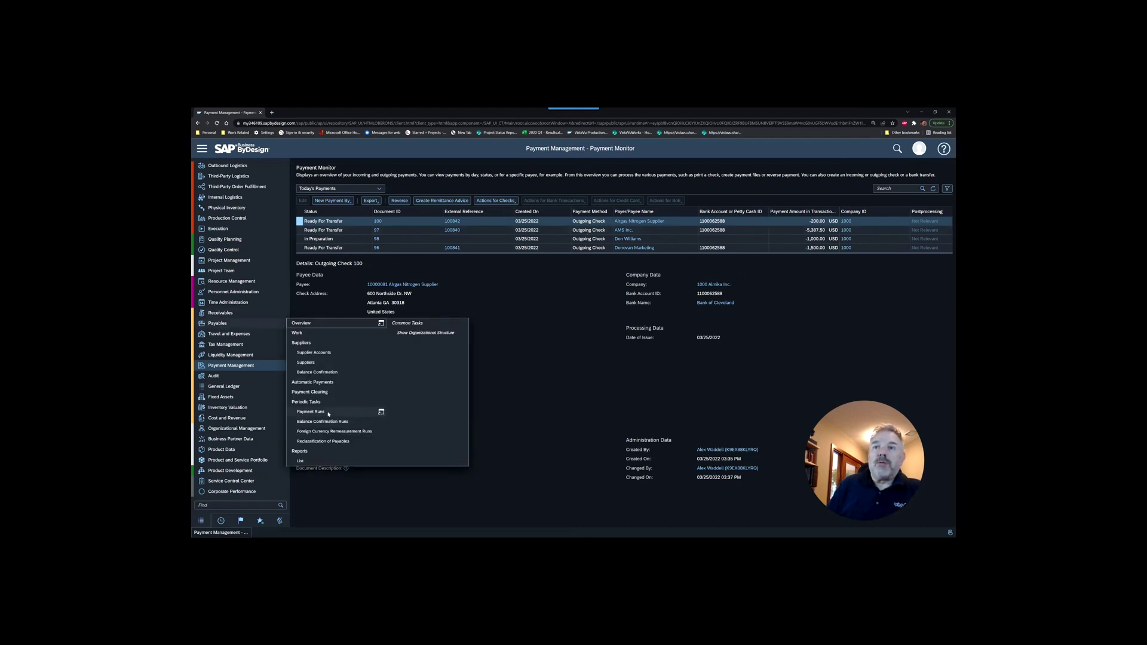